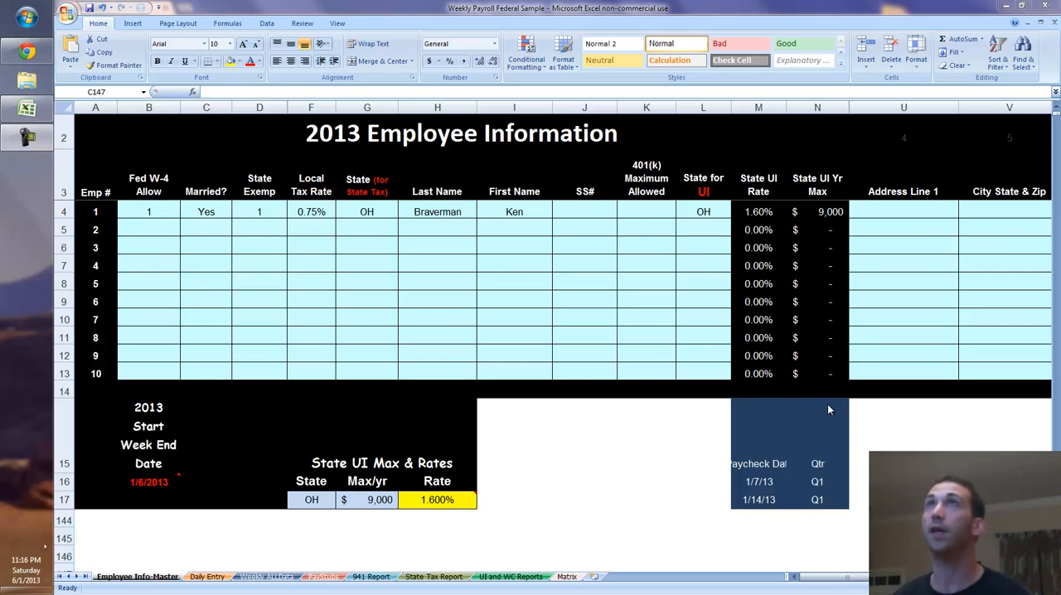
click(169, 213)
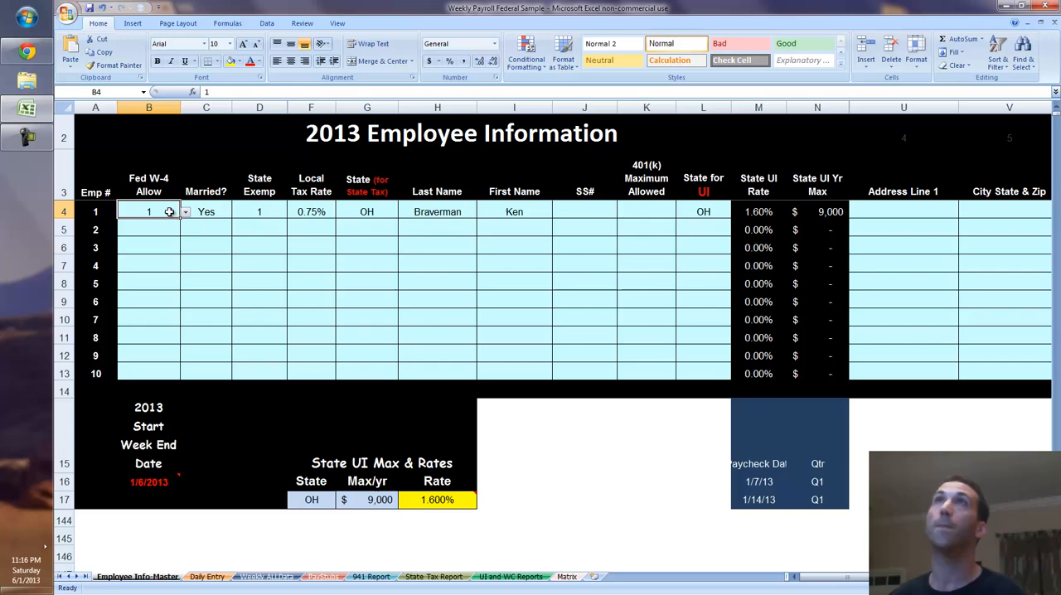
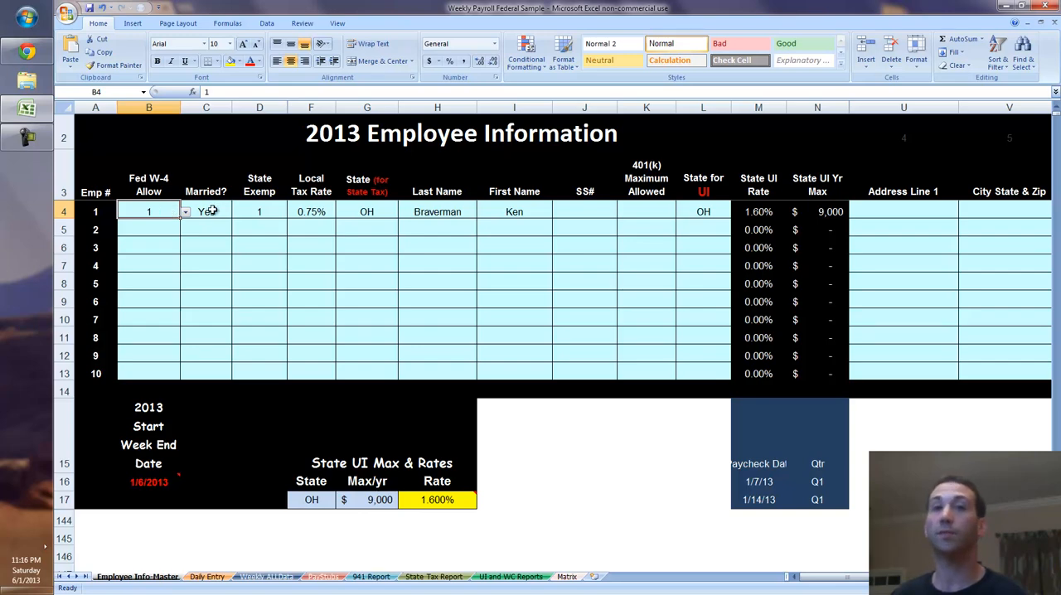
Try employee 1's federal allowances at 2, then set them back to 1
click(185, 212)
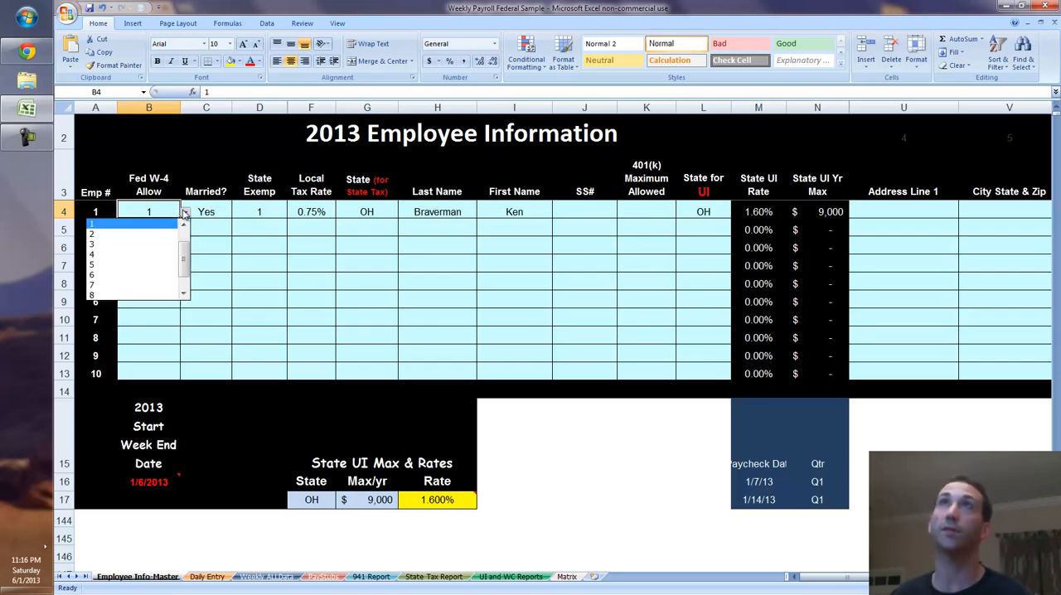
click(156, 234)
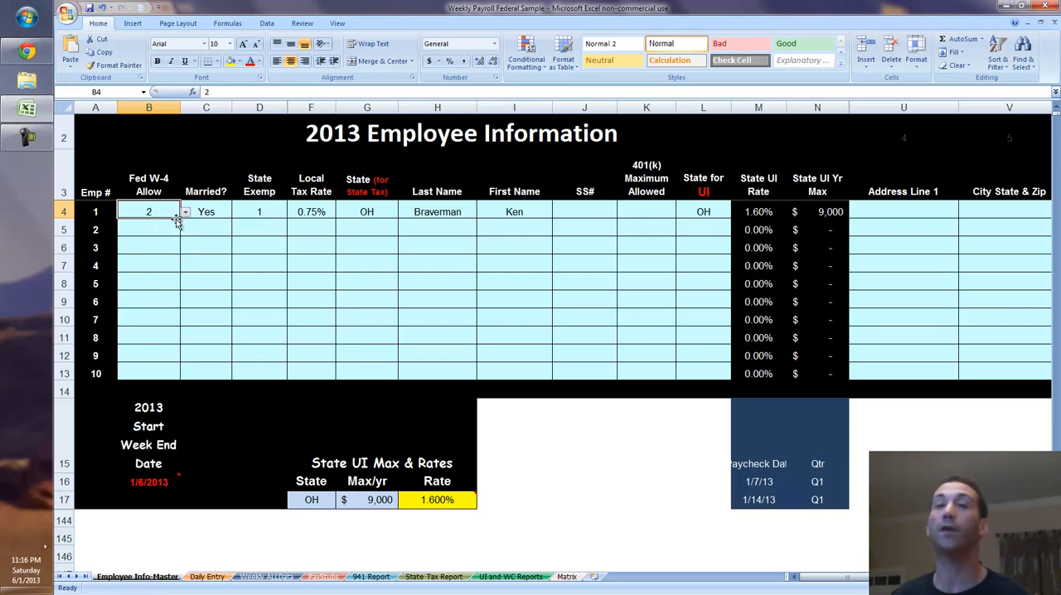
click(186, 213)
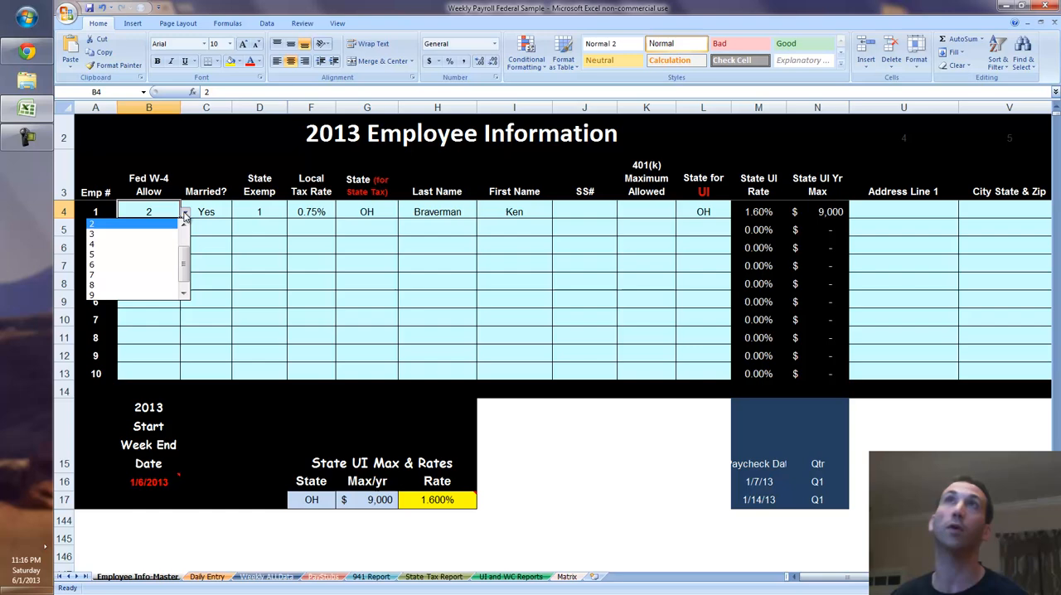
click(184, 228)
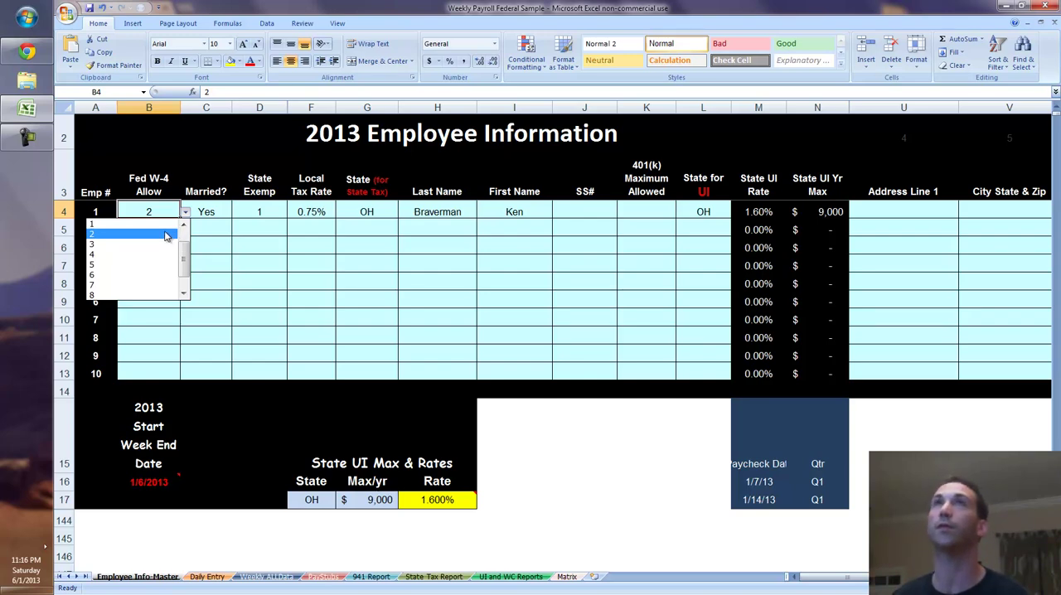
click(166, 234)
click(185, 213)
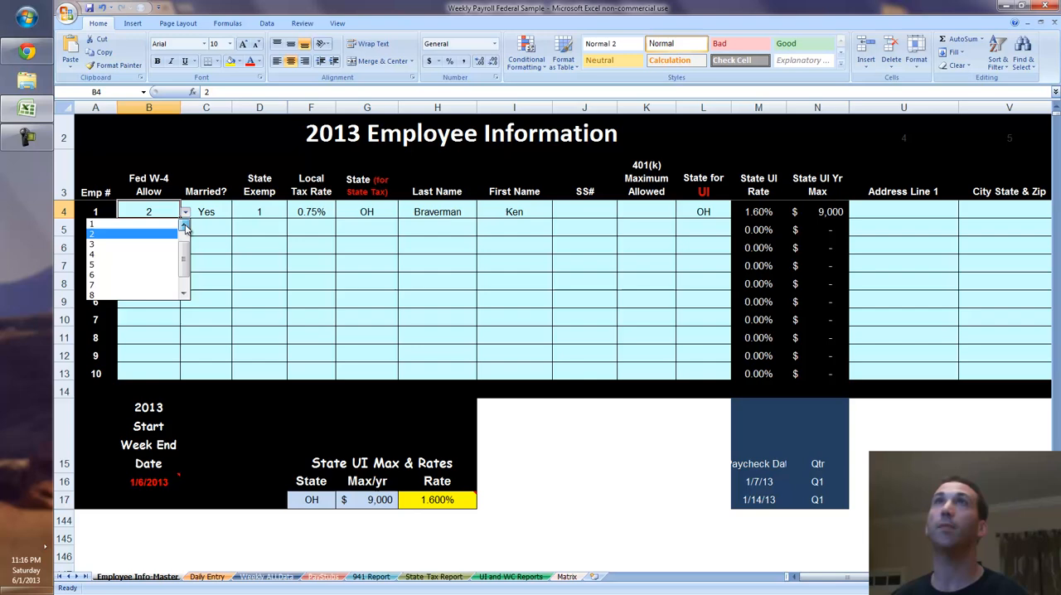
click(173, 225)
click(284, 246)
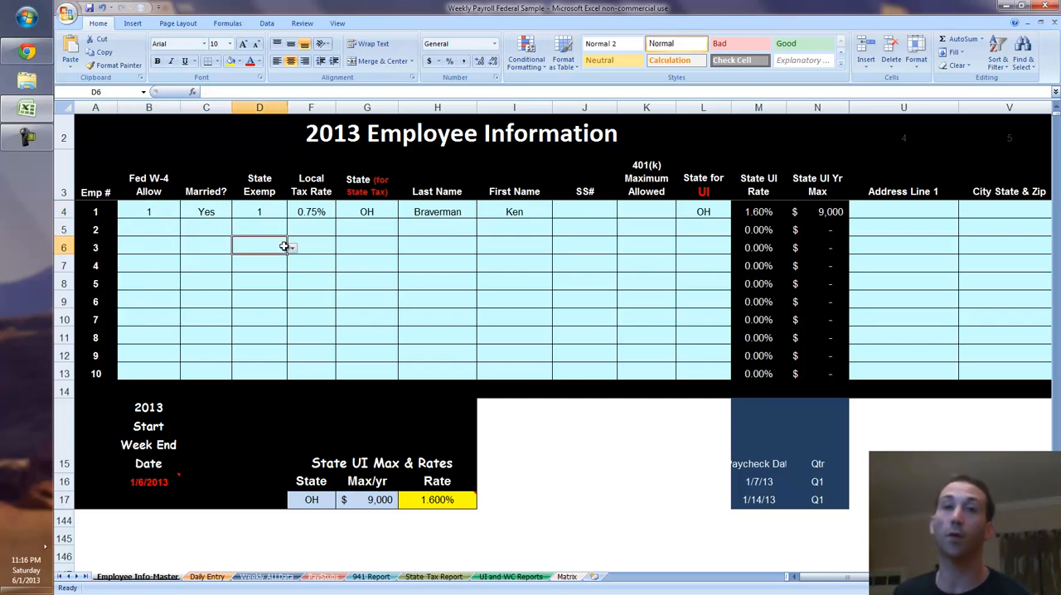
On Weekly ALL Data, enlarge and reposition the tax-table picture over the rows, then return to Daily Entry
click(267, 576)
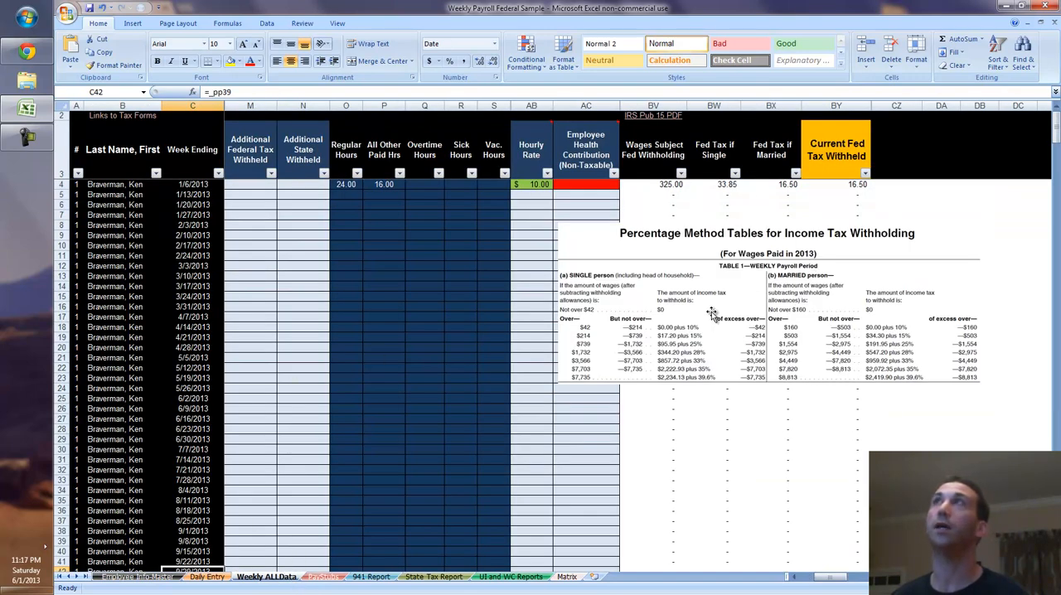
drag(711, 312, 402, 331)
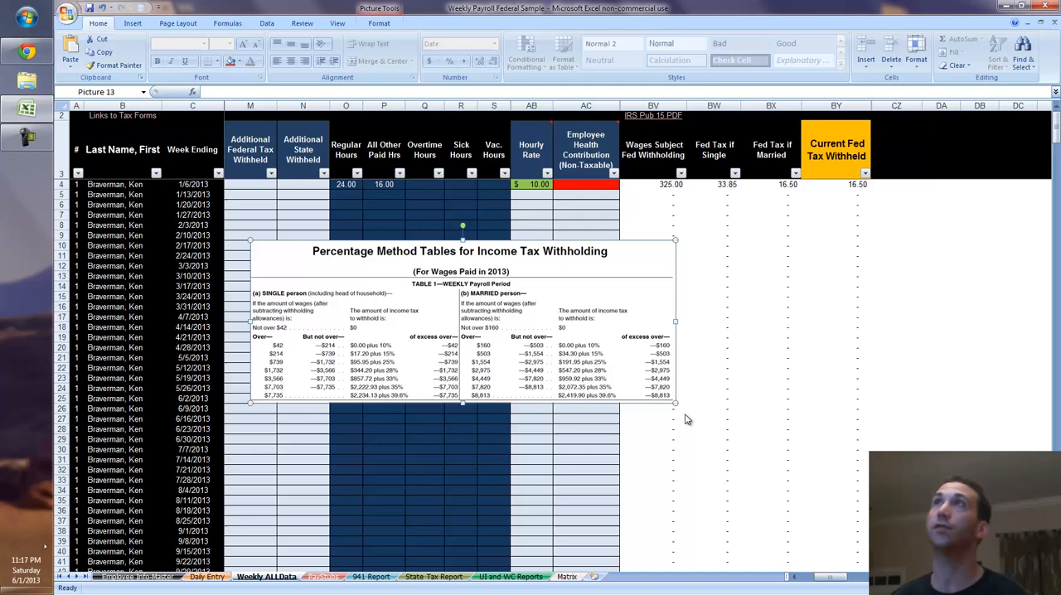
drag(676, 404, 726, 497)
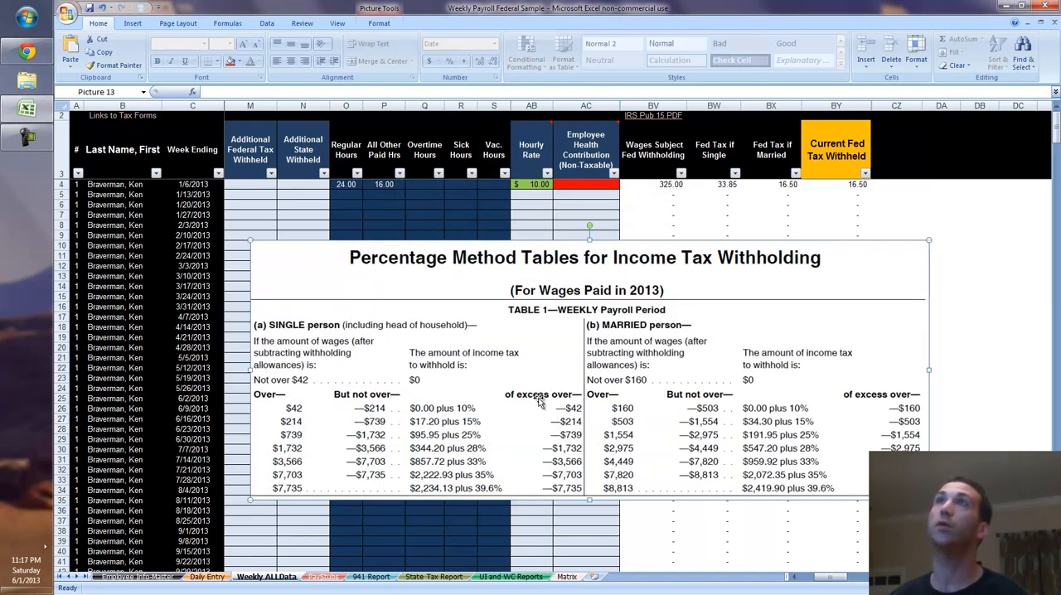
drag(538, 401, 444, 347)
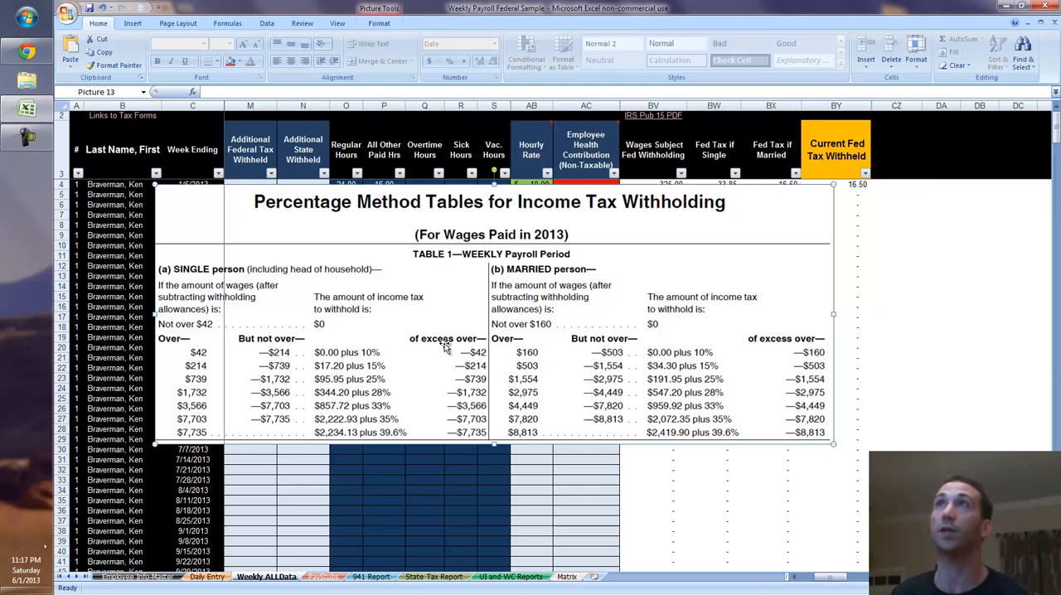
drag(443, 324, 459, 375)
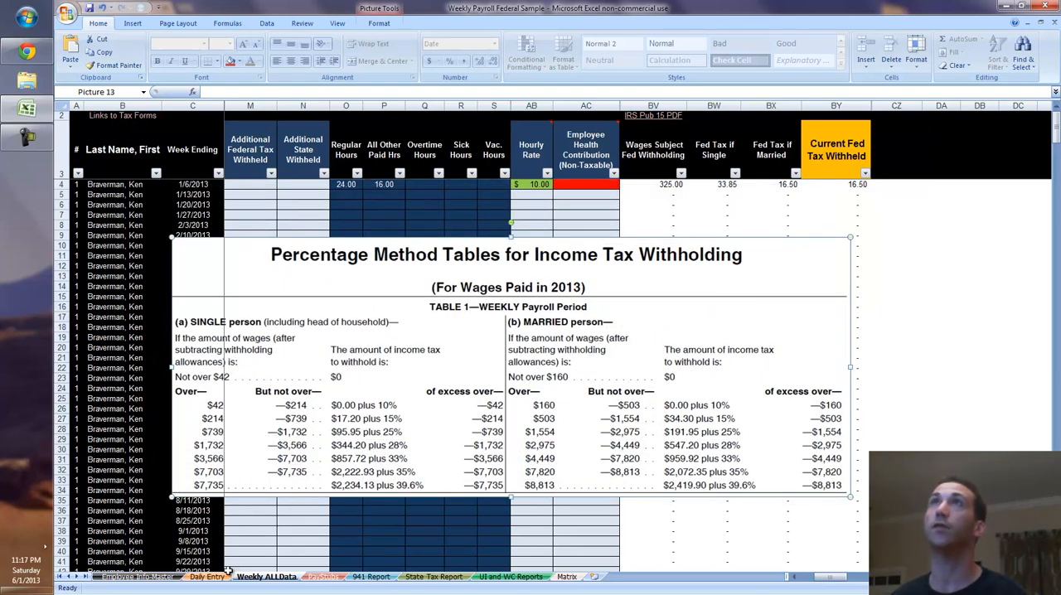
click(222, 576)
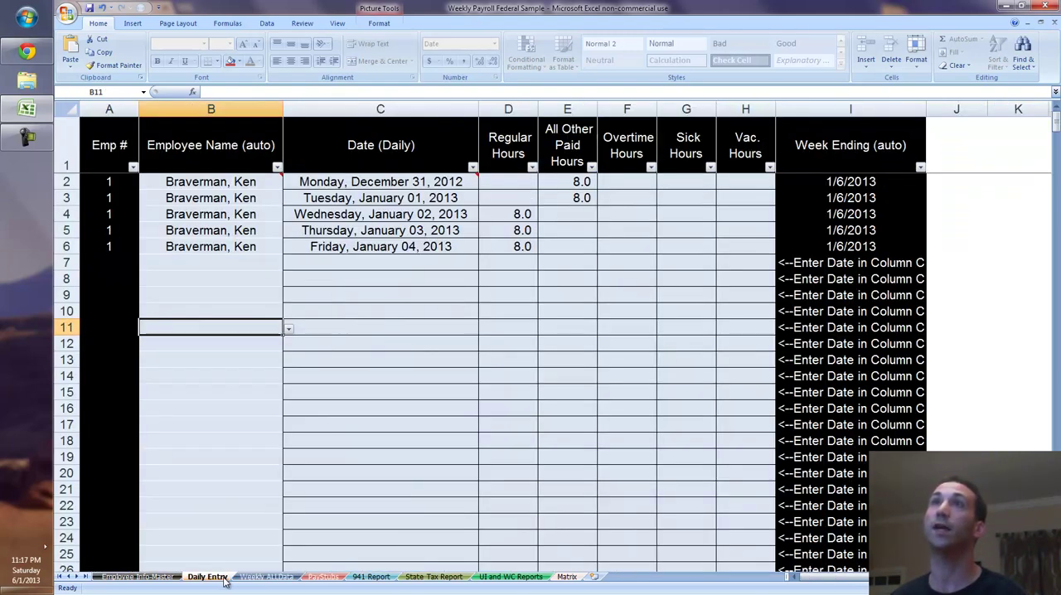
Back on Weekly ALL Data, shift the tax-table picture slightly to the right
click(290, 576)
drag(418, 374, 480, 377)
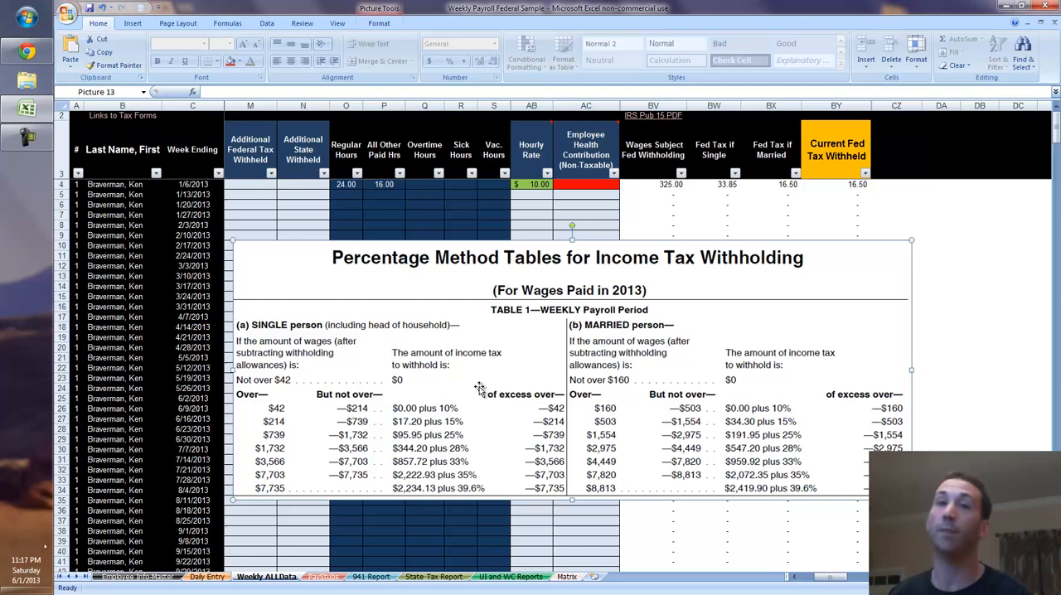
Move the picture lower and inspect employee 1's Current Fed Tax Withheld formula in BY4
click(837, 105)
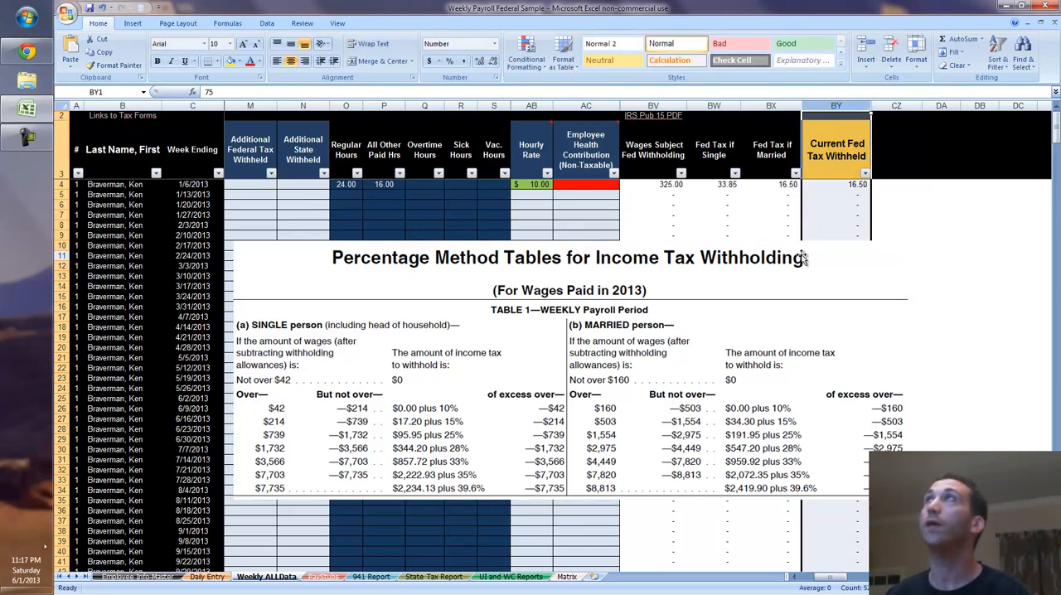
drag(731, 315, 699, 362)
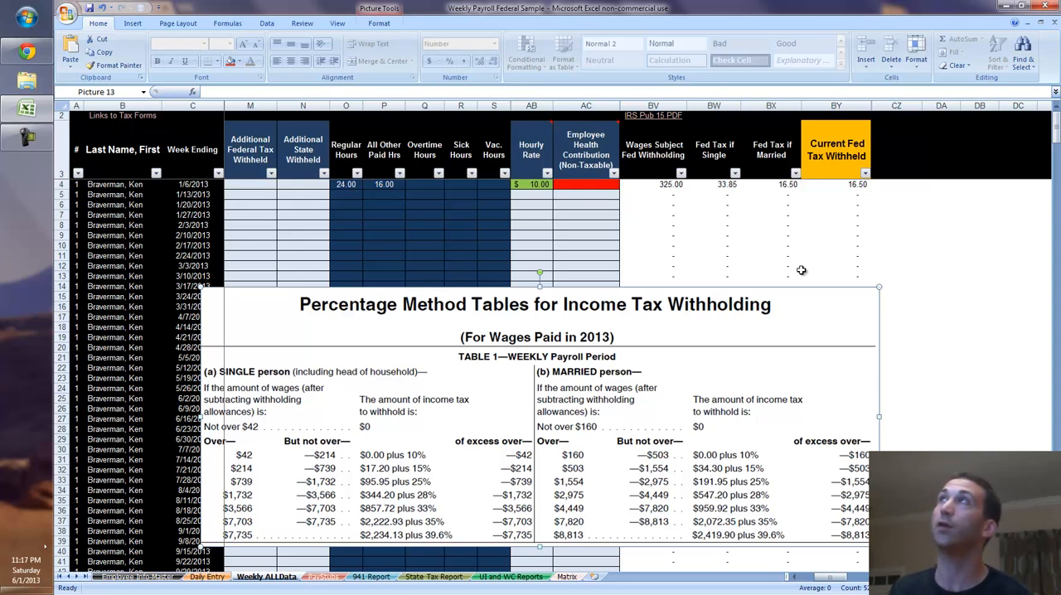
click(831, 189)
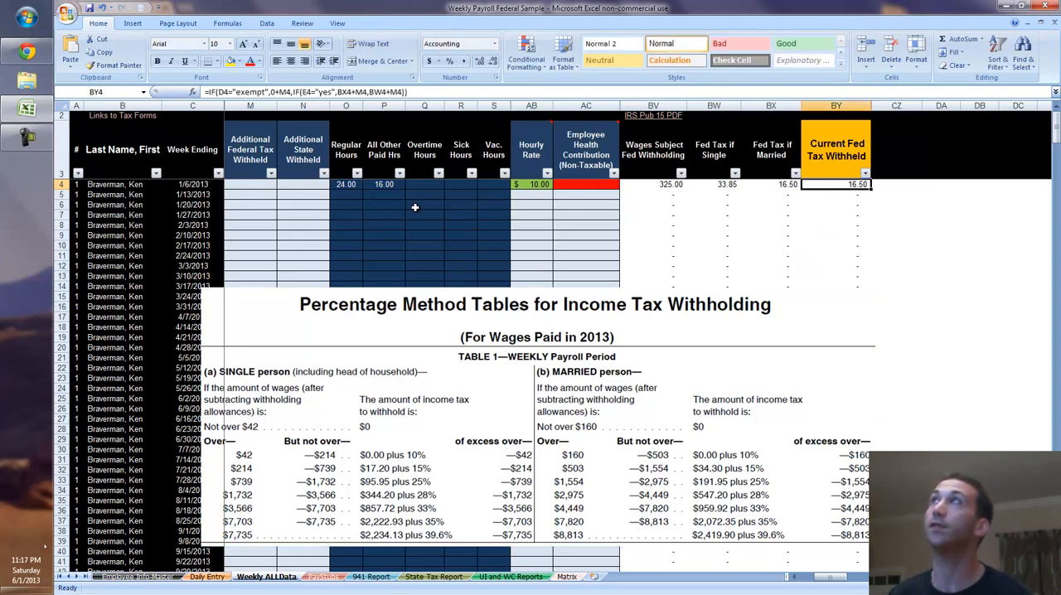
click(62, 185)
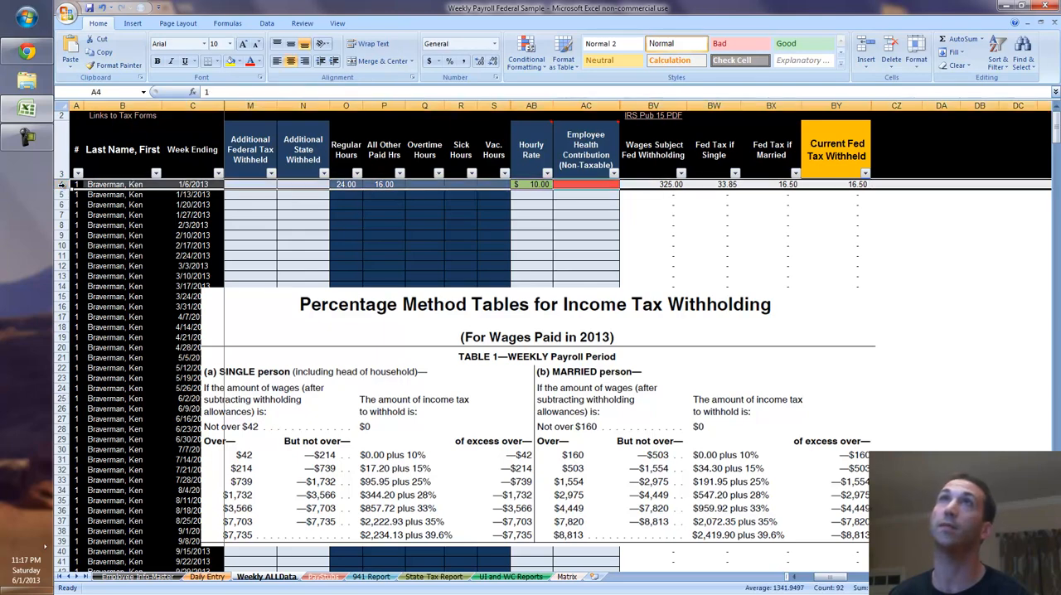
ctrl+scroll(286, 233, up, 3)
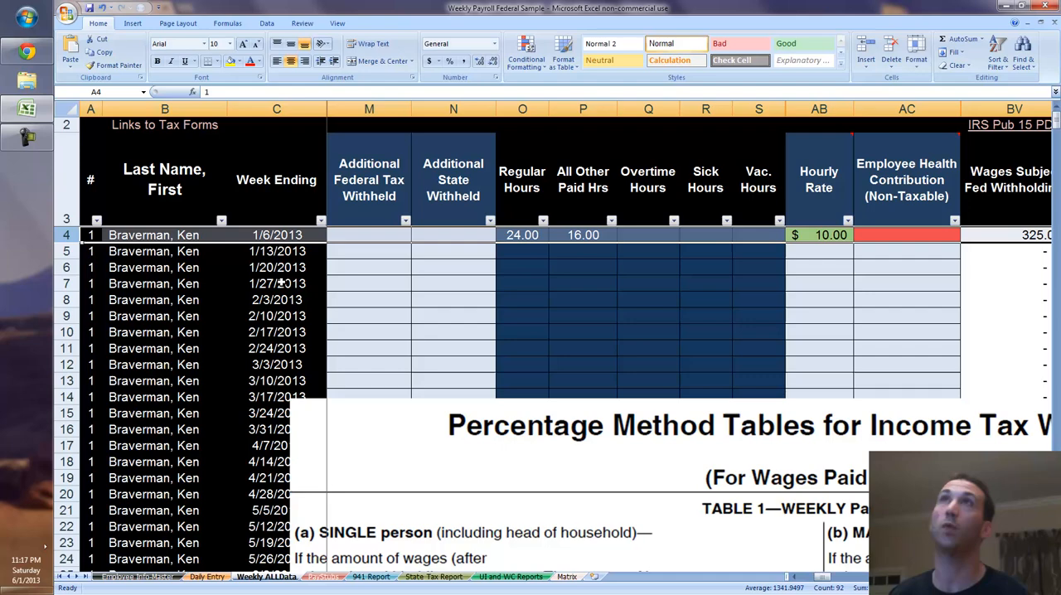
ctrl+scroll(282, 283, down, 1)
ctrl+scroll(281, 282, down, 1)
ctrl+scroll(281, 283, down, 1)
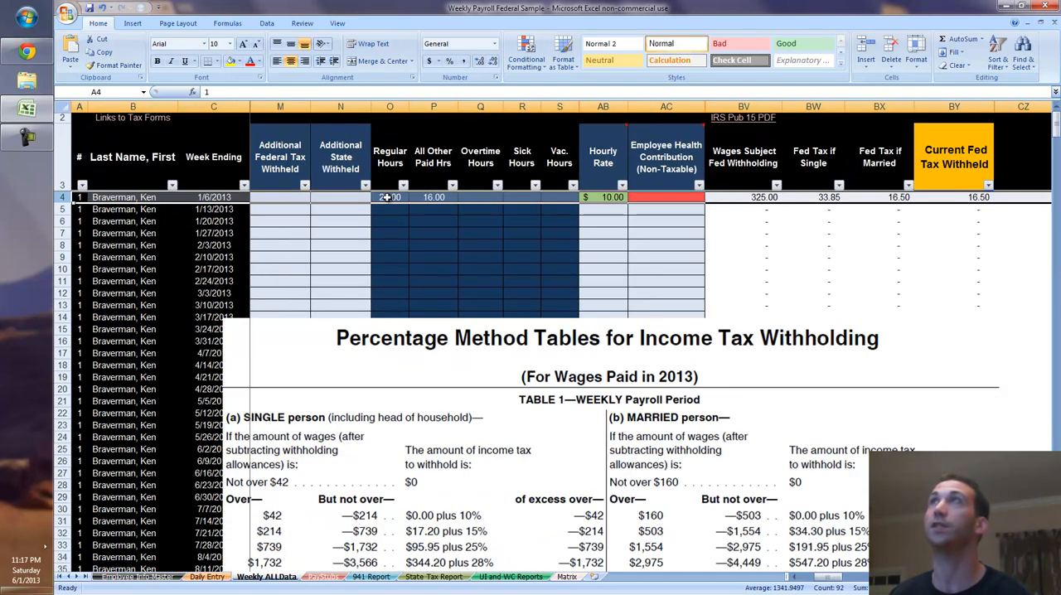
click(953, 198)
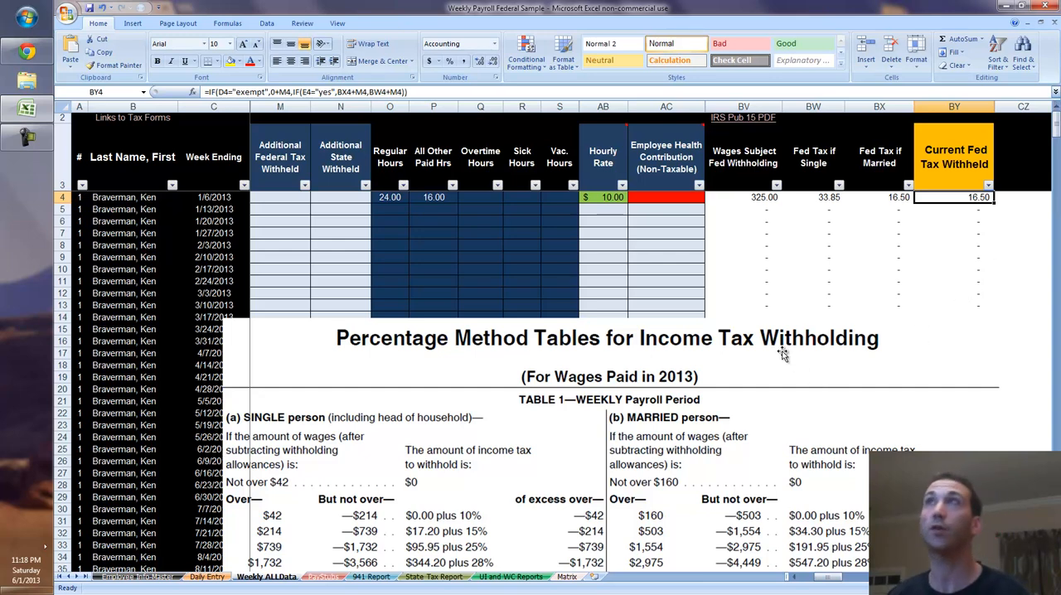
click(683, 232)
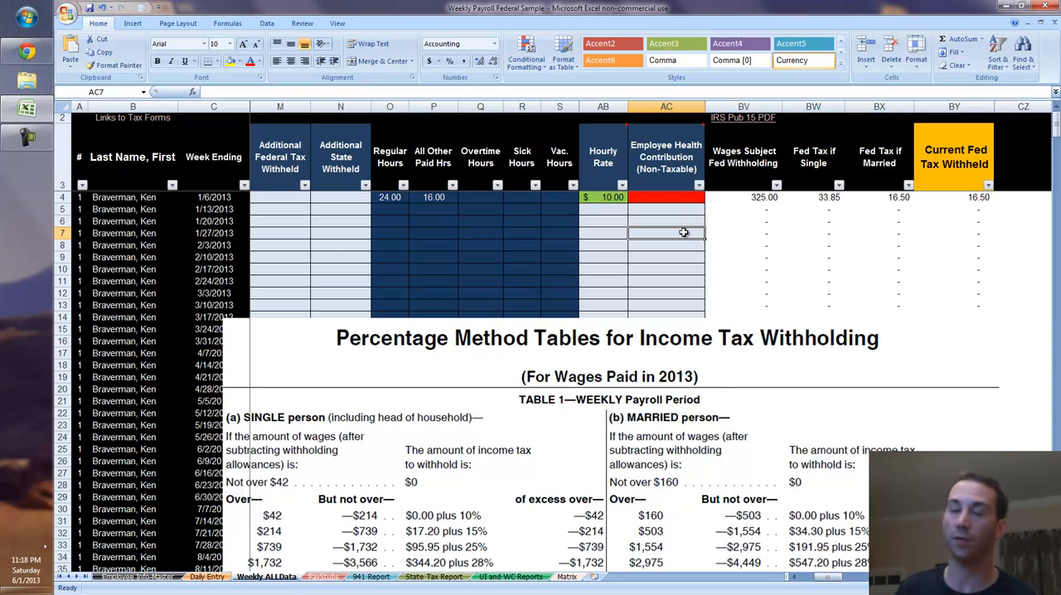
click(603, 199)
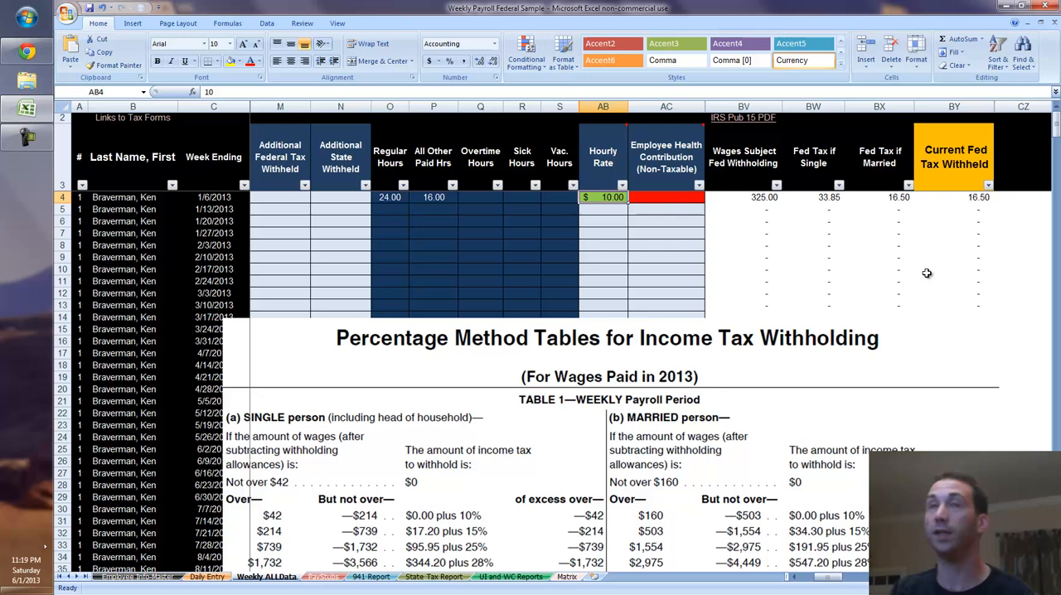
click(743, 197)
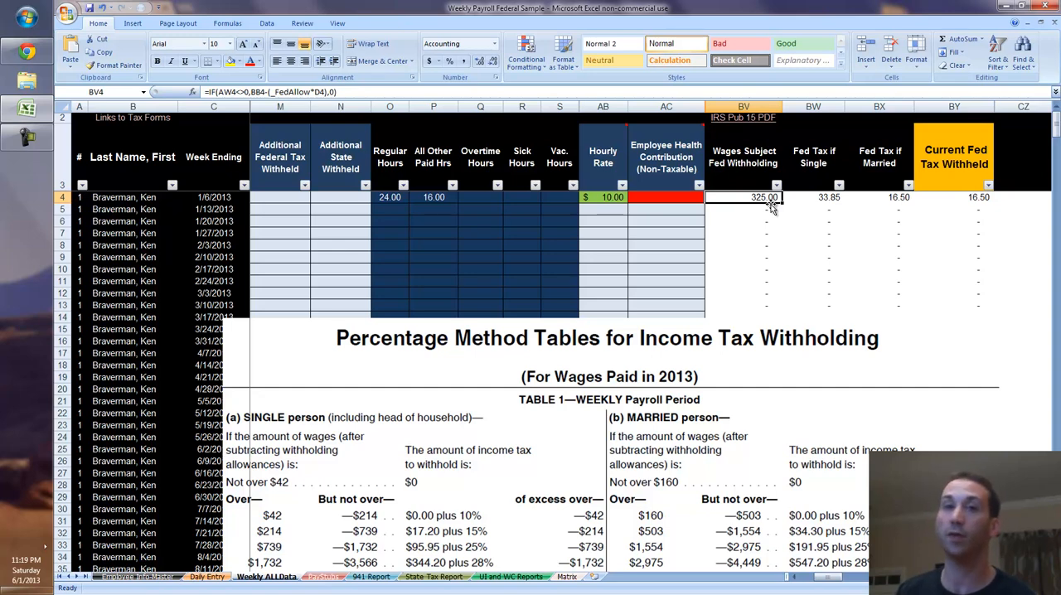
click(164, 572)
click(150, 208)
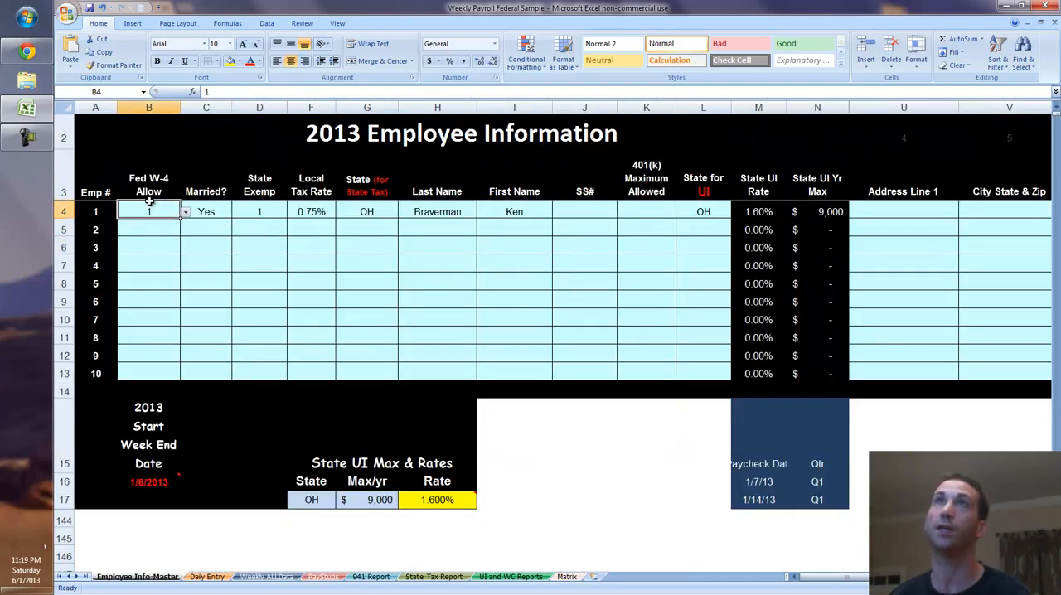
click(266, 576)
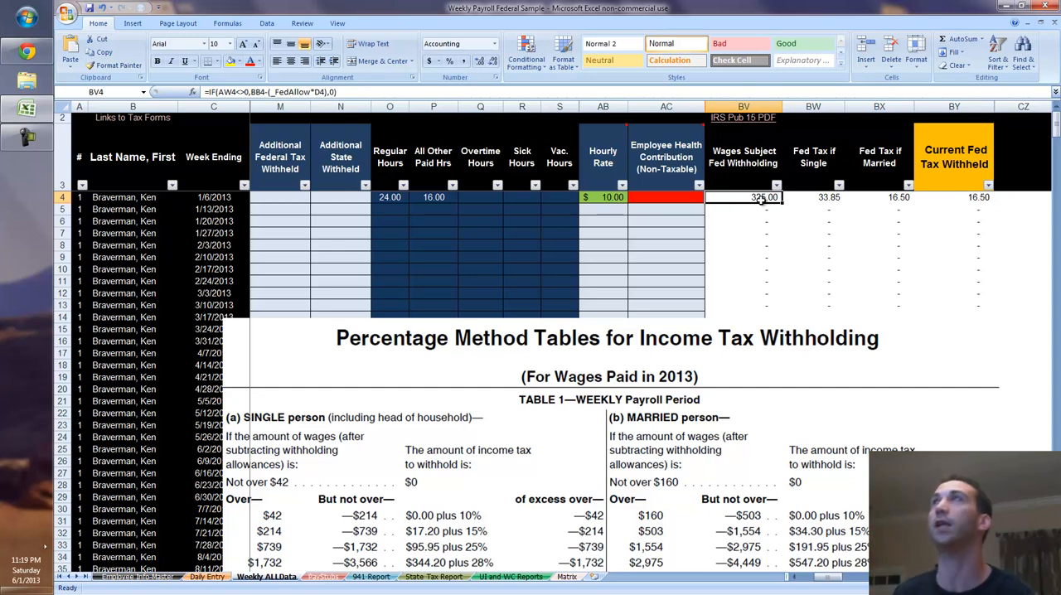
mouse_move(749, 200)
mouse_down()
mouse_move(750, 187)
mouse_move(749, 198)
mouse_up()
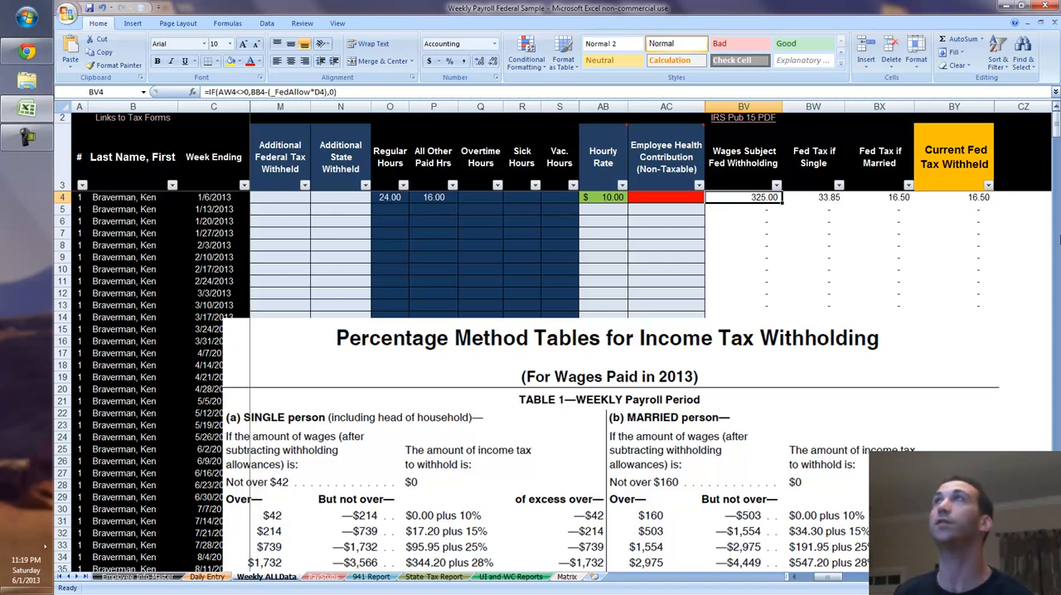
Move the tax-table picture higher, then switch to the Employee Info-Master sheet
key(Right)
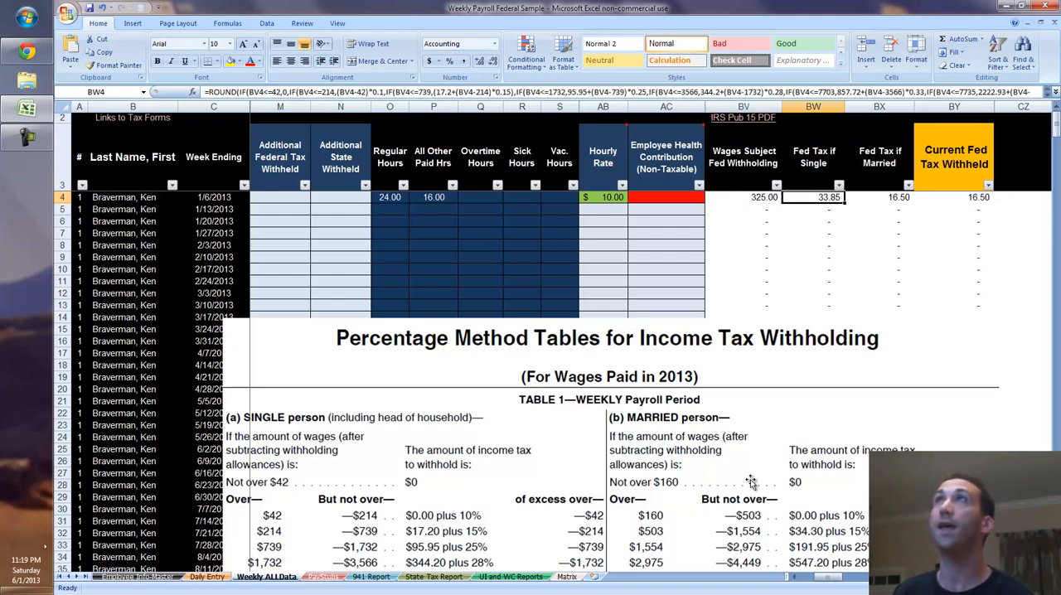
click(730, 483)
drag(730, 484, 752, 402)
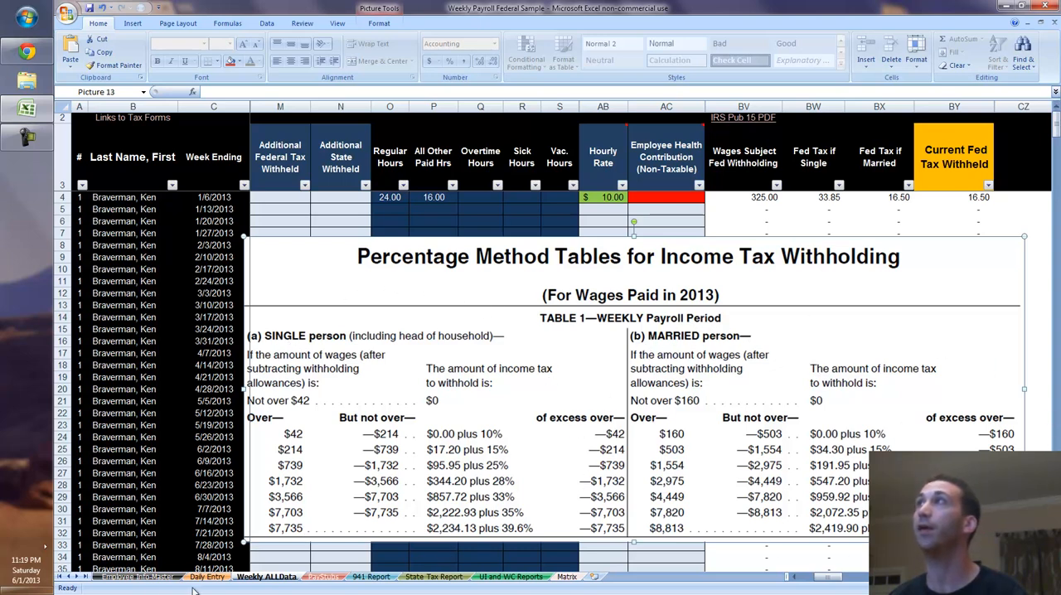
click(137, 576)
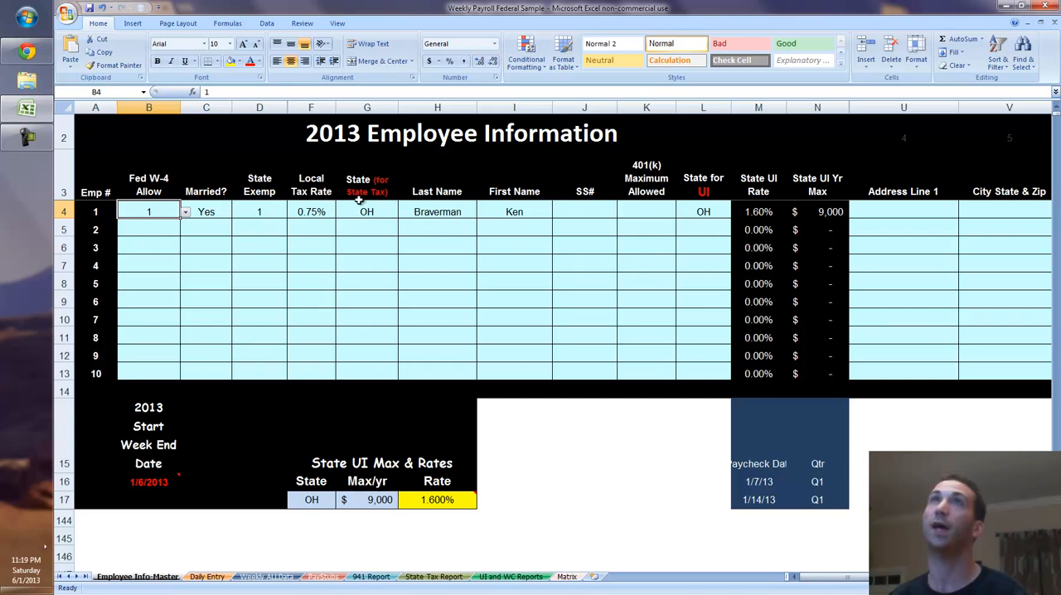
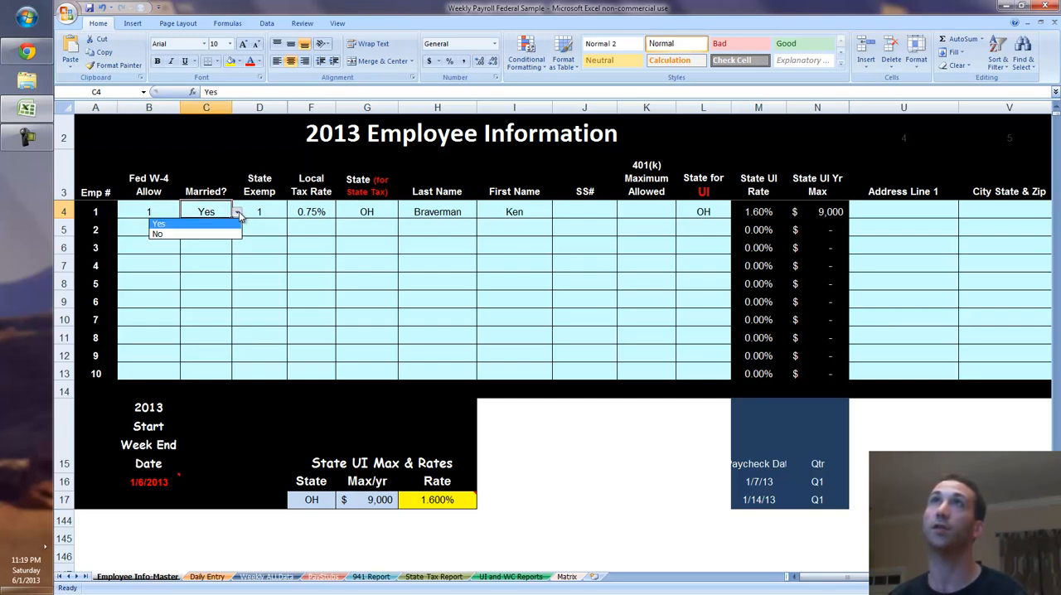
Shrink the Percentage Method Tables picture and move it below the federal tax columns on Weekly ALLData
click(280, 576)
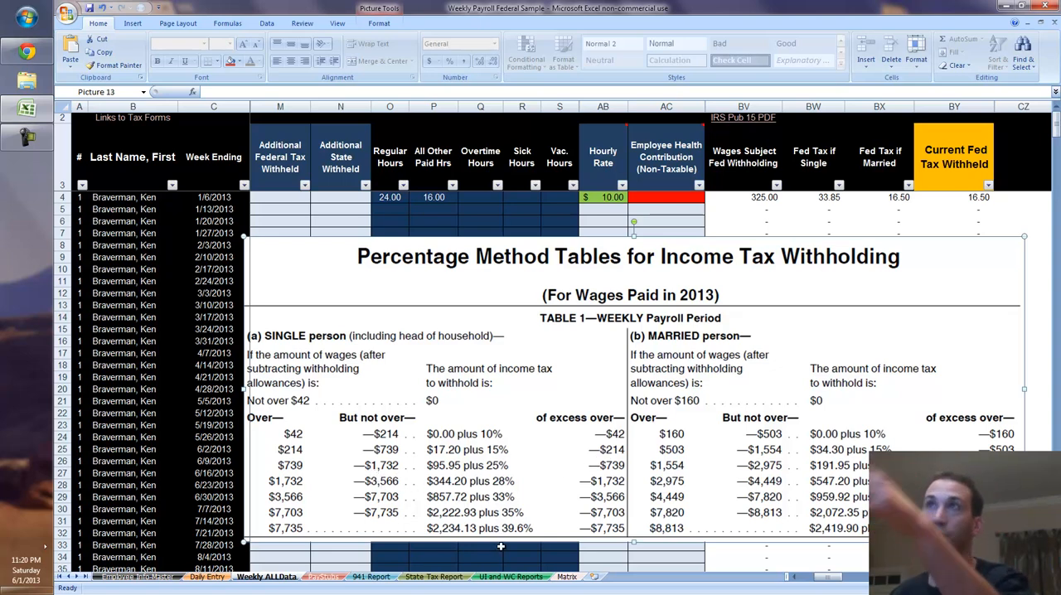
click(810, 192)
click(366, 260)
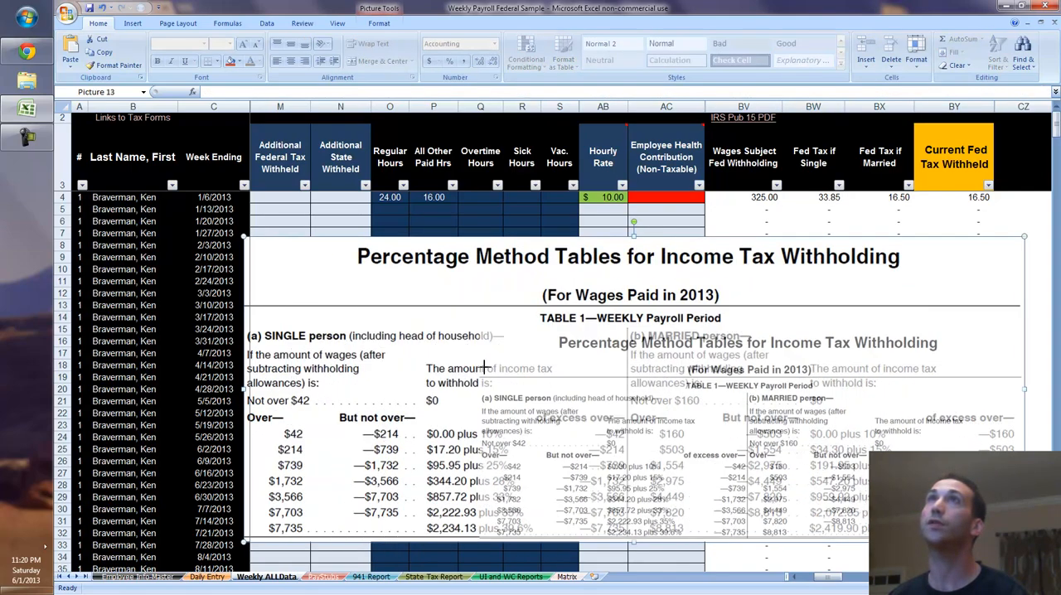
drag(245, 238, 486, 331)
mouse_move(617, 414)
mouse_down()
mouse_move(617, 347)
mouse_move(793, 251)
mouse_up()
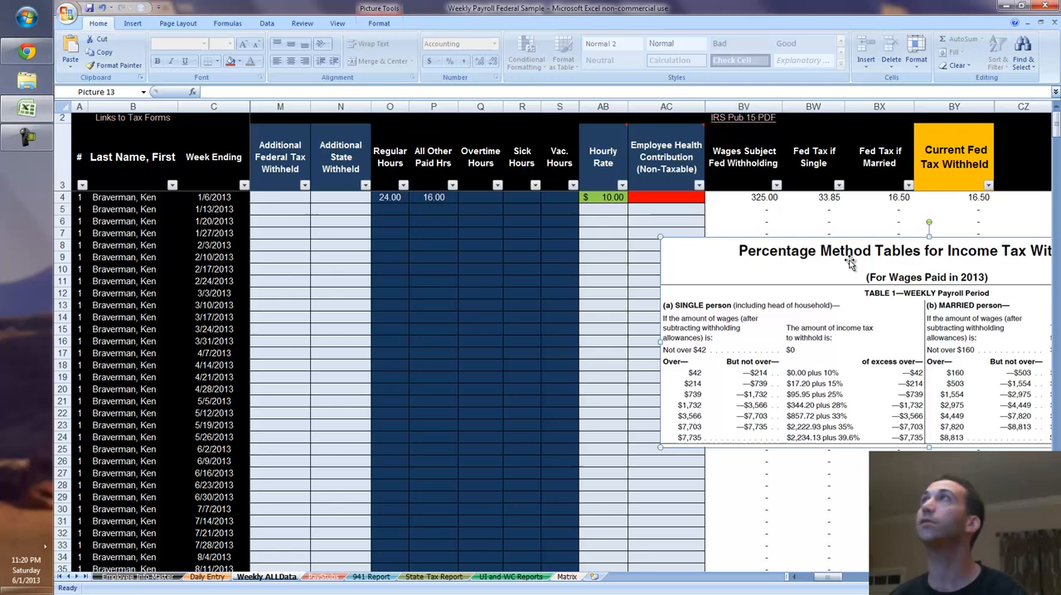
ctrl+scroll(818, 199, up, 3)
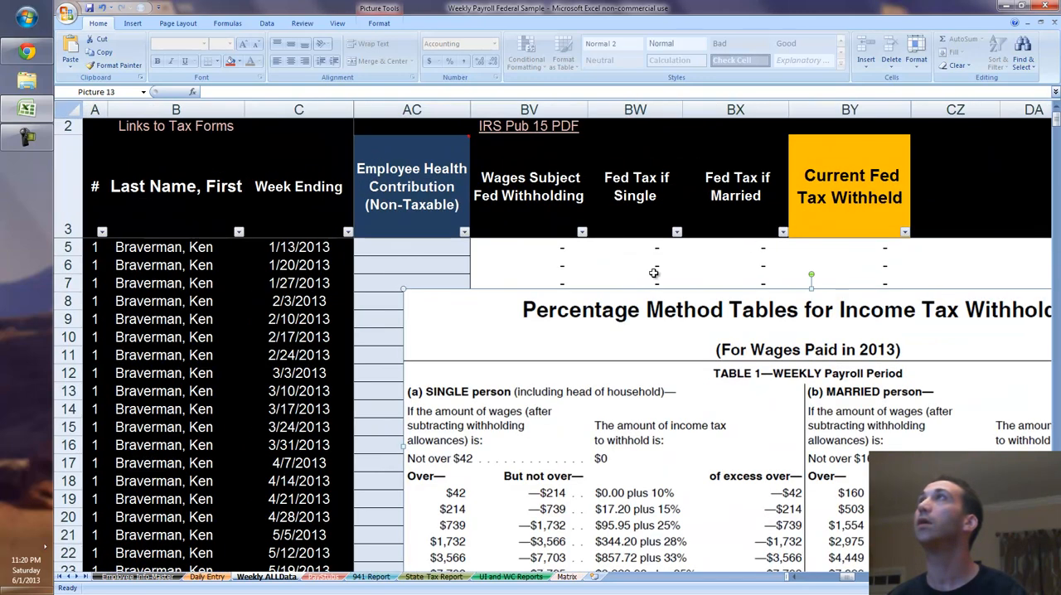
click(572, 250)
scroll(634, 245, up, 1)
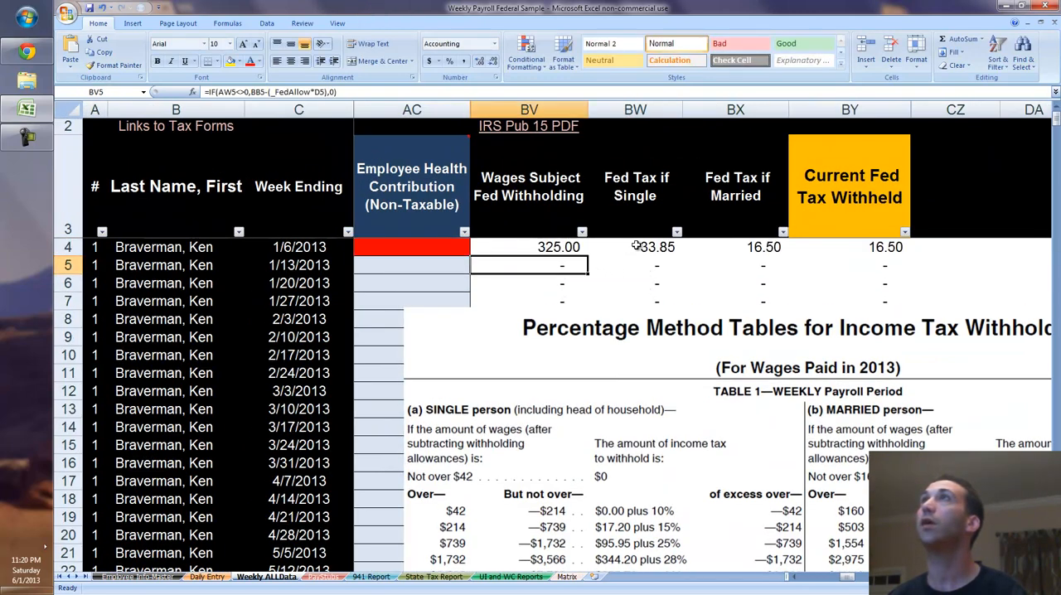
Edit BW4's single-filer Fed Tax formula, highlighting ROUND and its 2-digit argument around the nested IFs
double_click(630, 247)
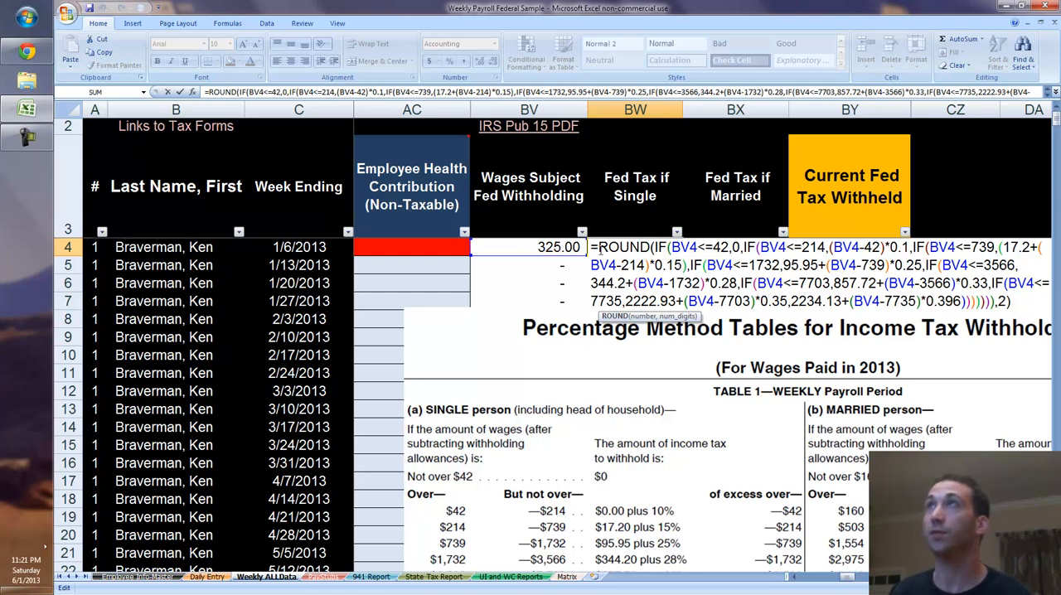
drag(597, 247, 655, 247)
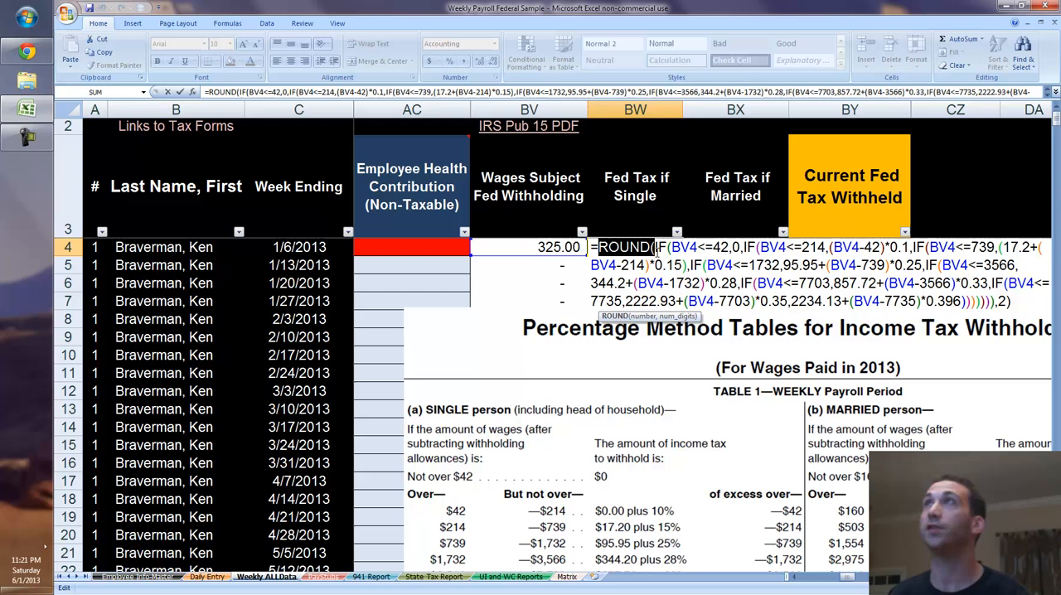
click(1033, 295)
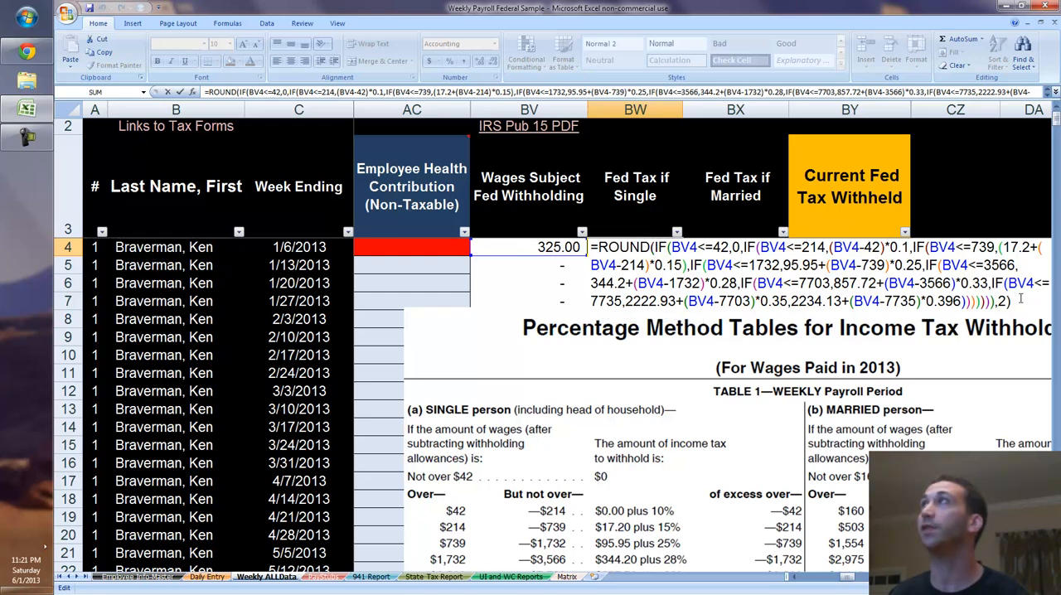
click(1001, 301)
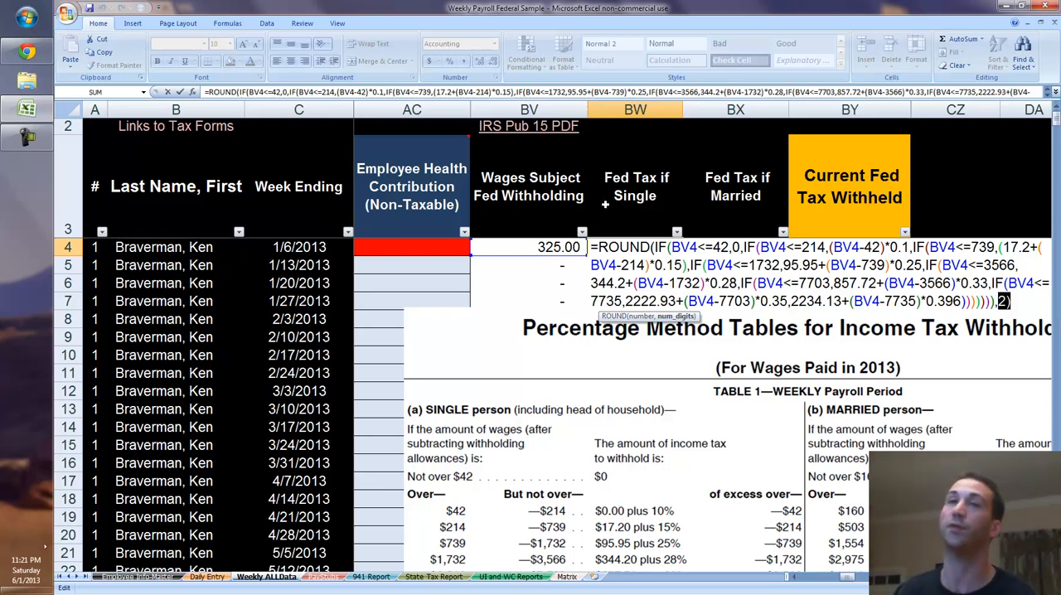
click(666, 265)
key(Up)
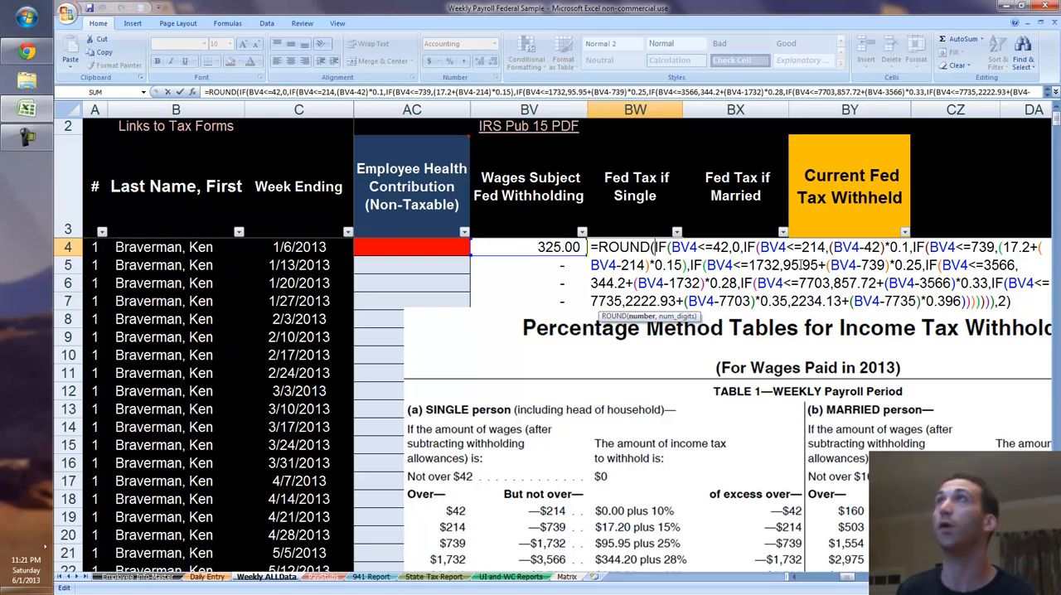
key(Right)
key(Right)
key(Right)
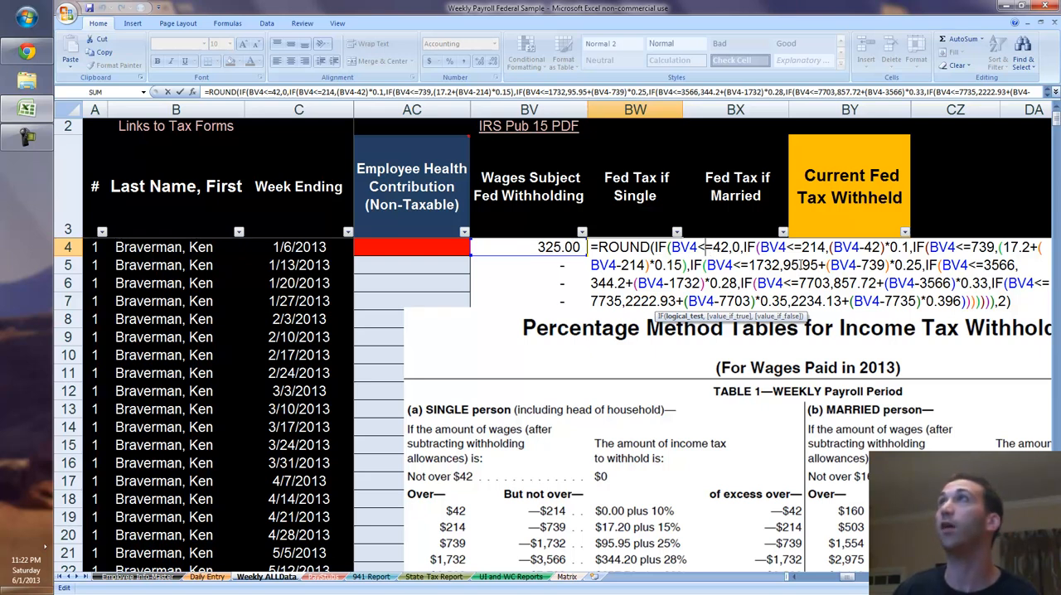
key(Right)
key(Right)
key(Right)
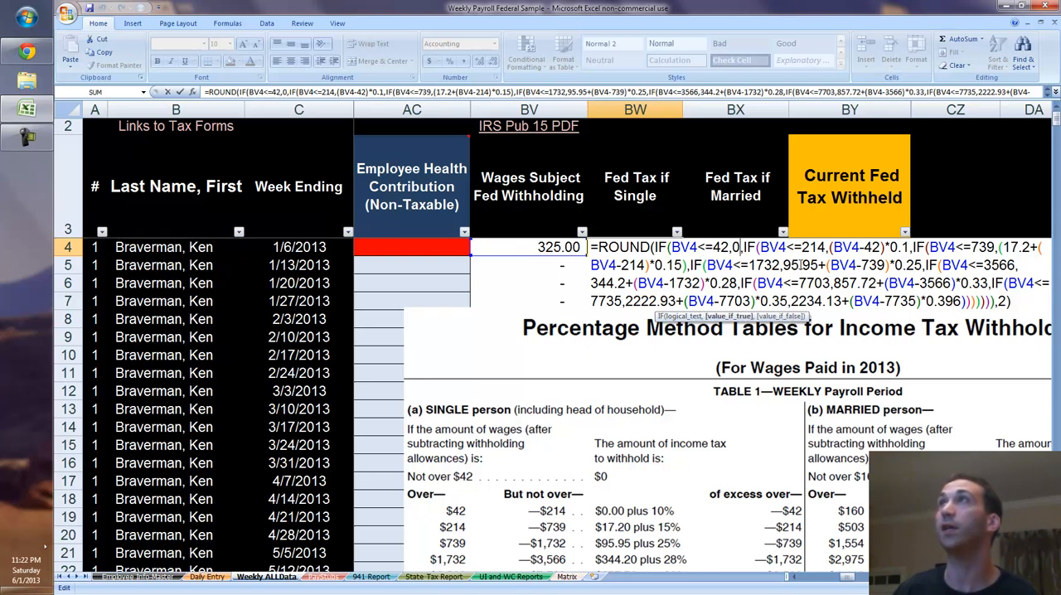
key(Right)
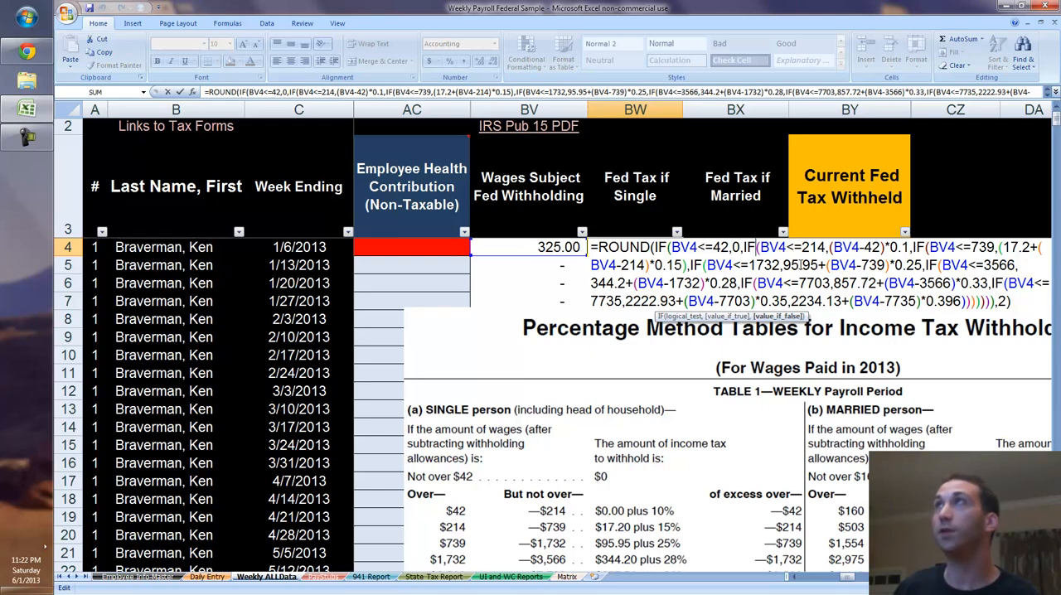
key(Right)
key(Right)
key(Right)
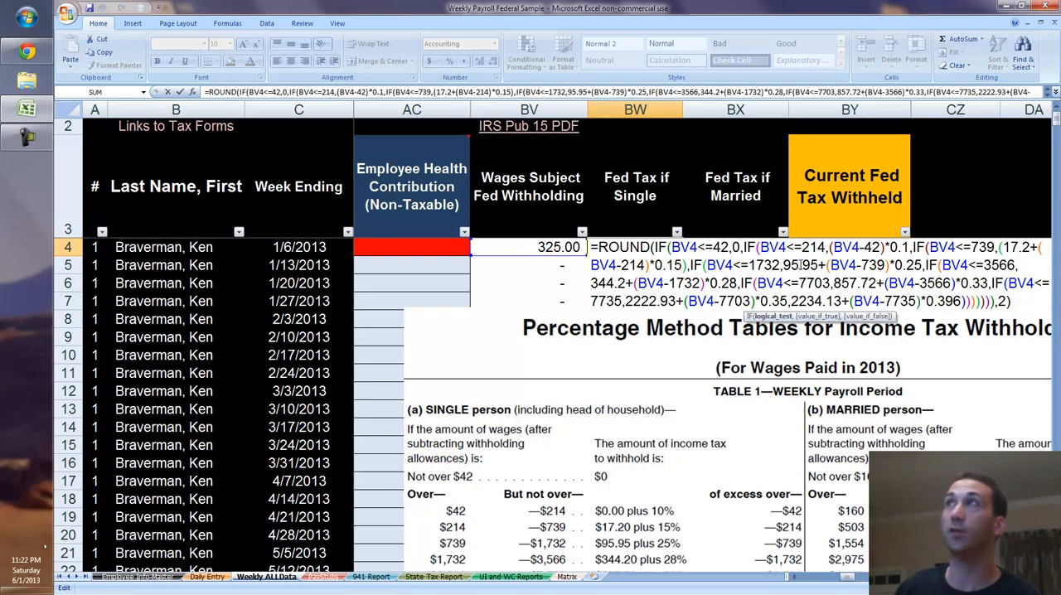
key(Right)
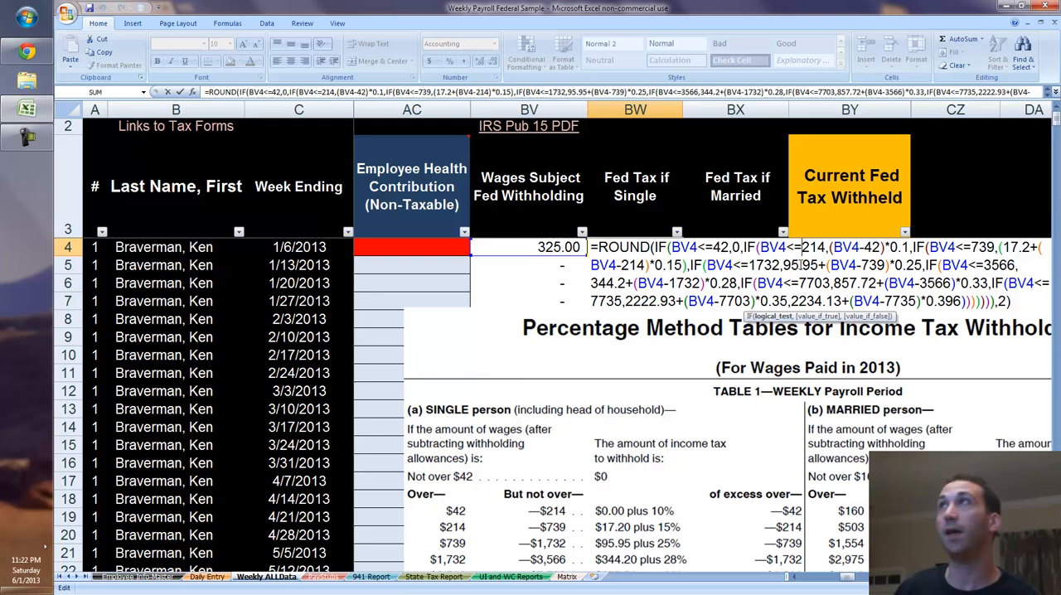
key(Right)
key(Right)
key(Right)
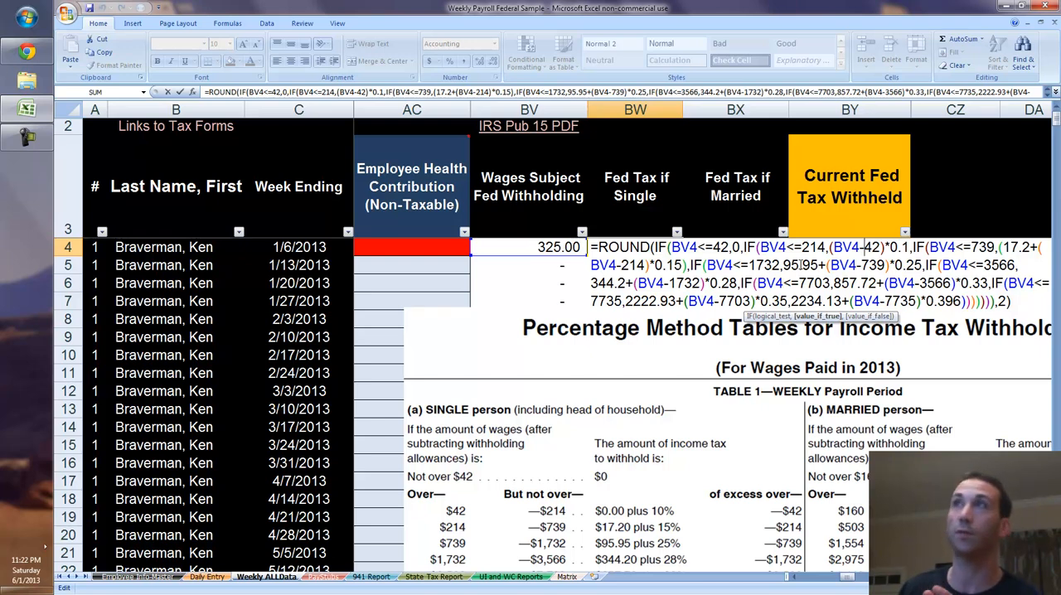
key(Right)
key(Right)
key(Right)
key(Right)
key(Right)
key(Right)
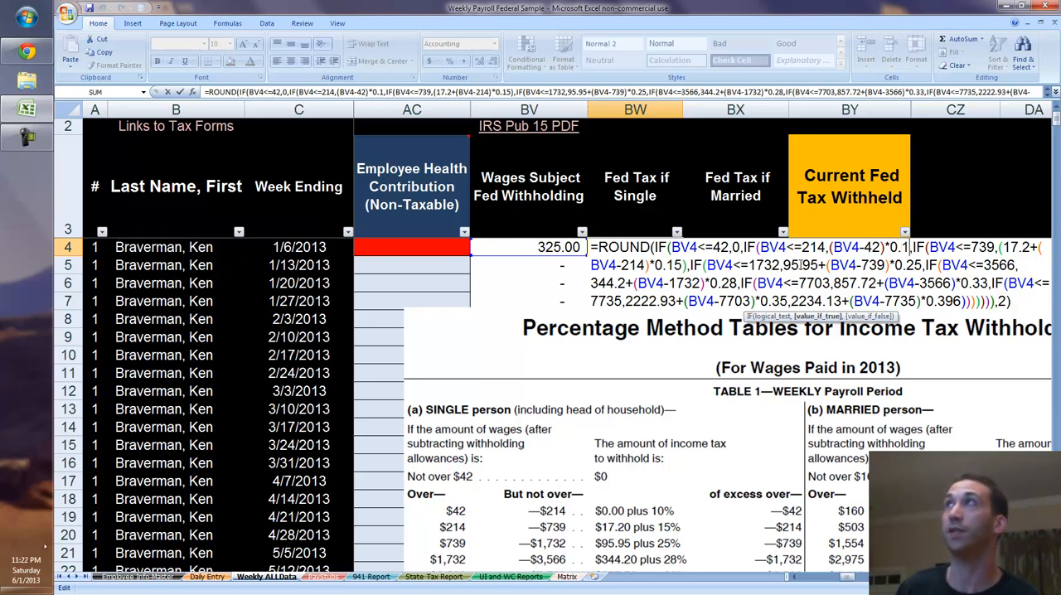
key(Right)
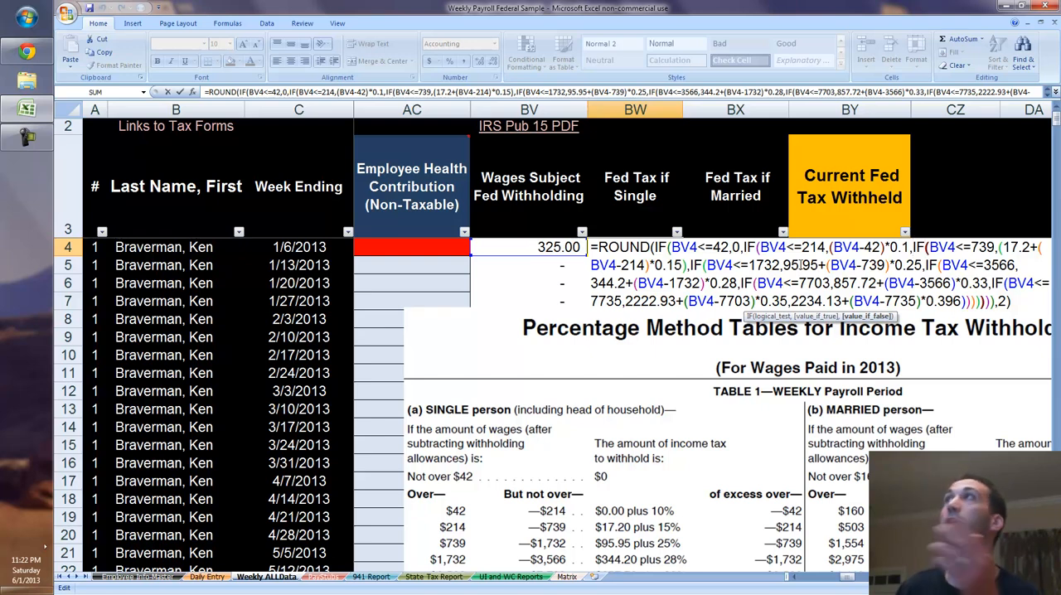
key(Right)
key(Right)
key(Right)
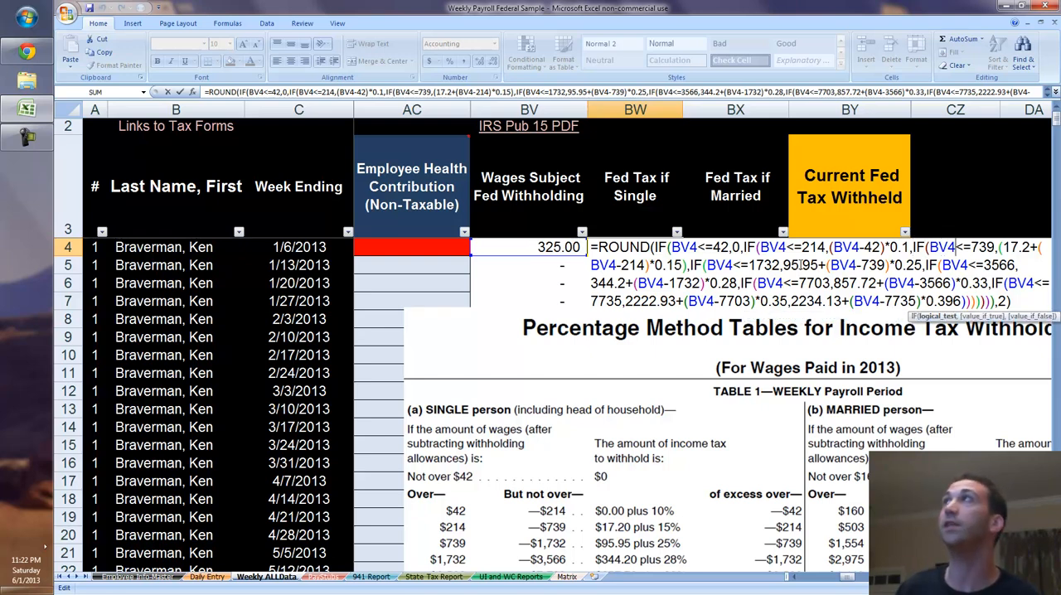
key(Right)
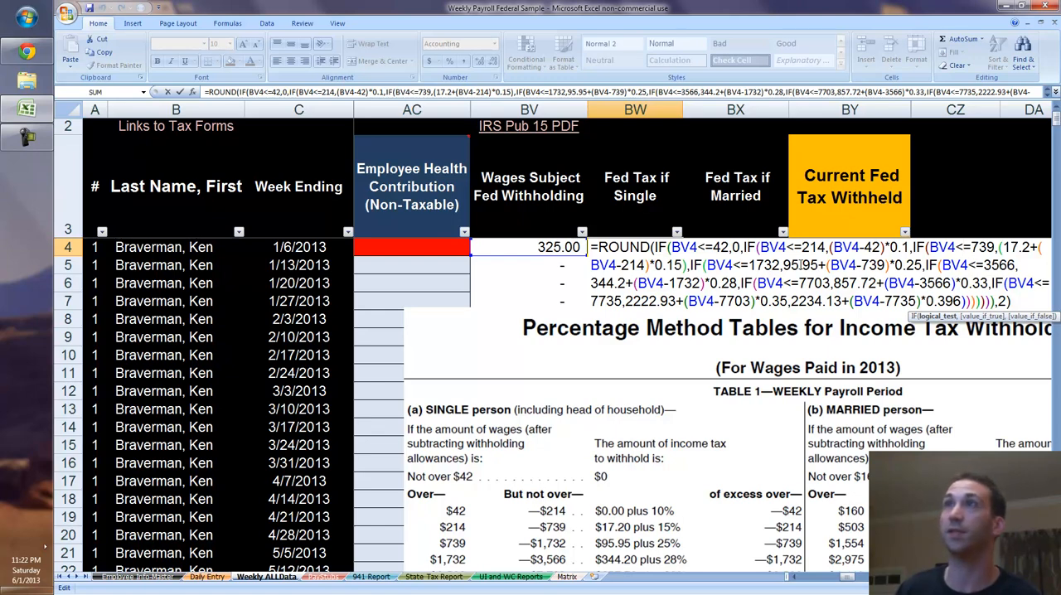
Shift the tax table picture left so its married section sits beside the Fed Tax columns, viewing BW4
drag(663, 521, 567, 452)
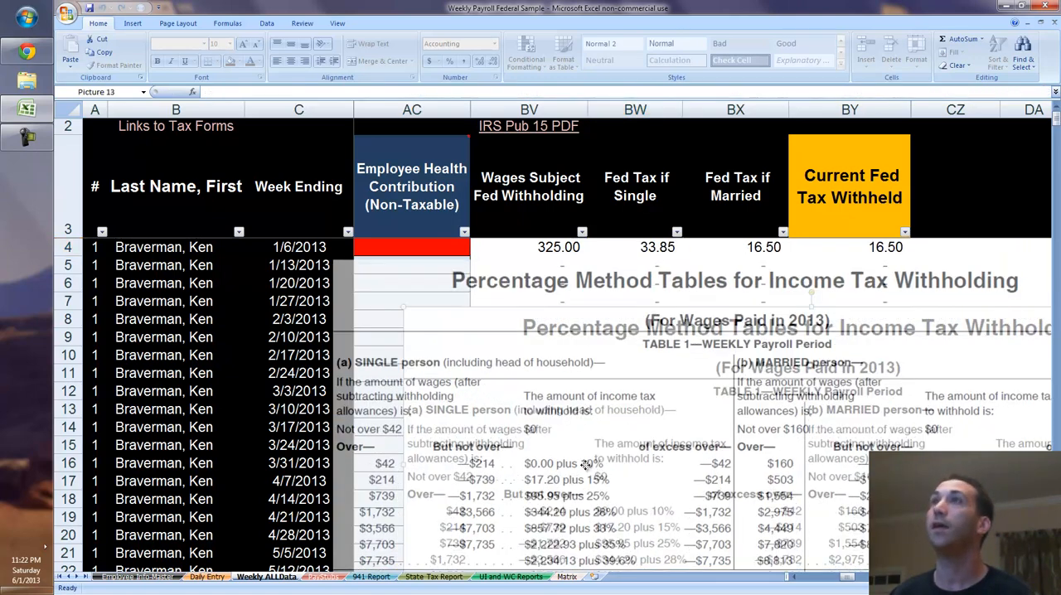
drag(430, 467, 470, 467)
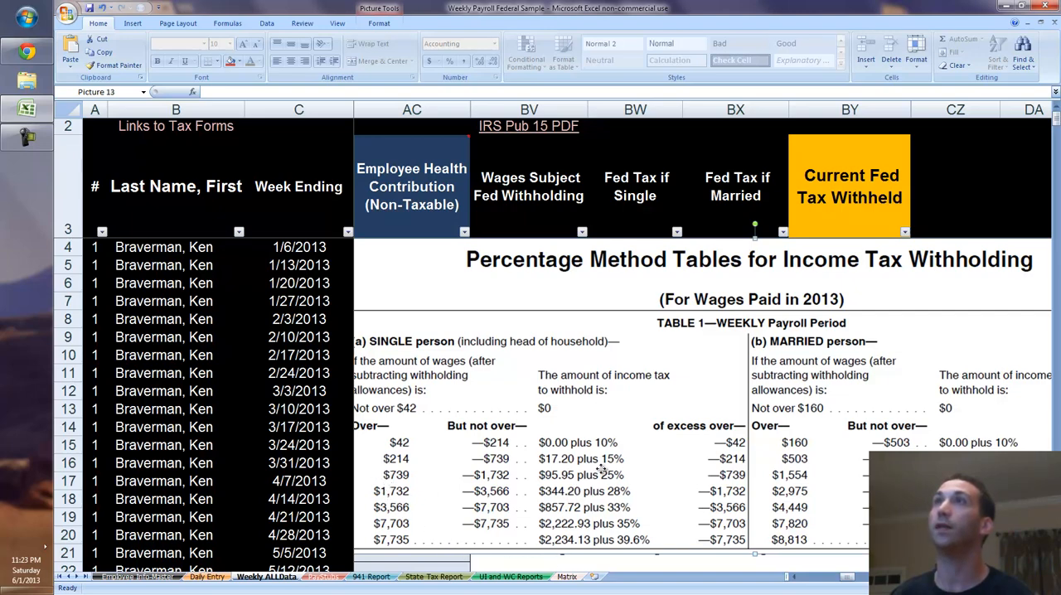
drag(602, 469, 631, 512)
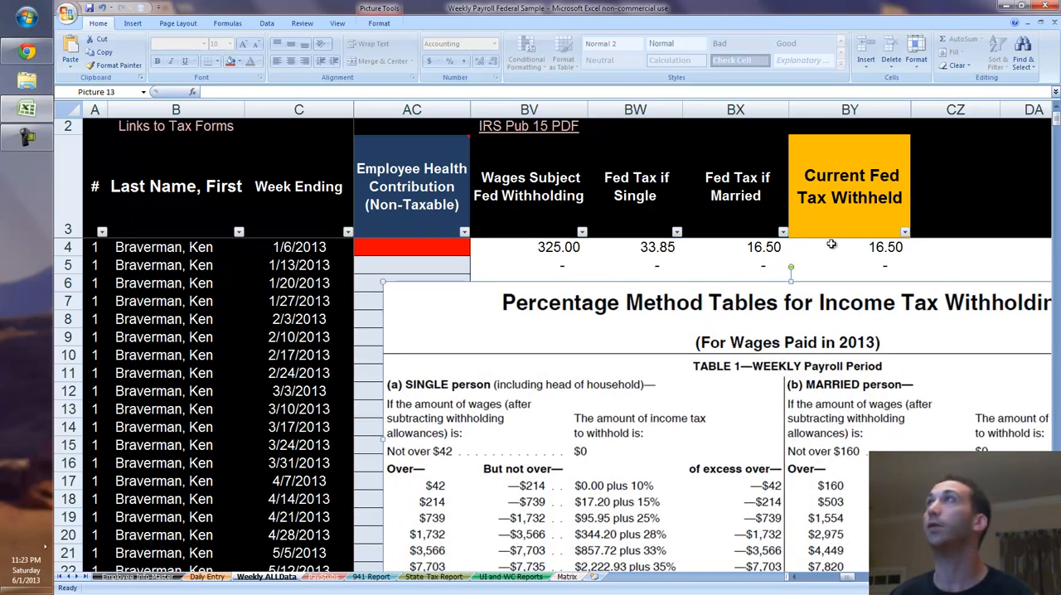
click(675, 249)
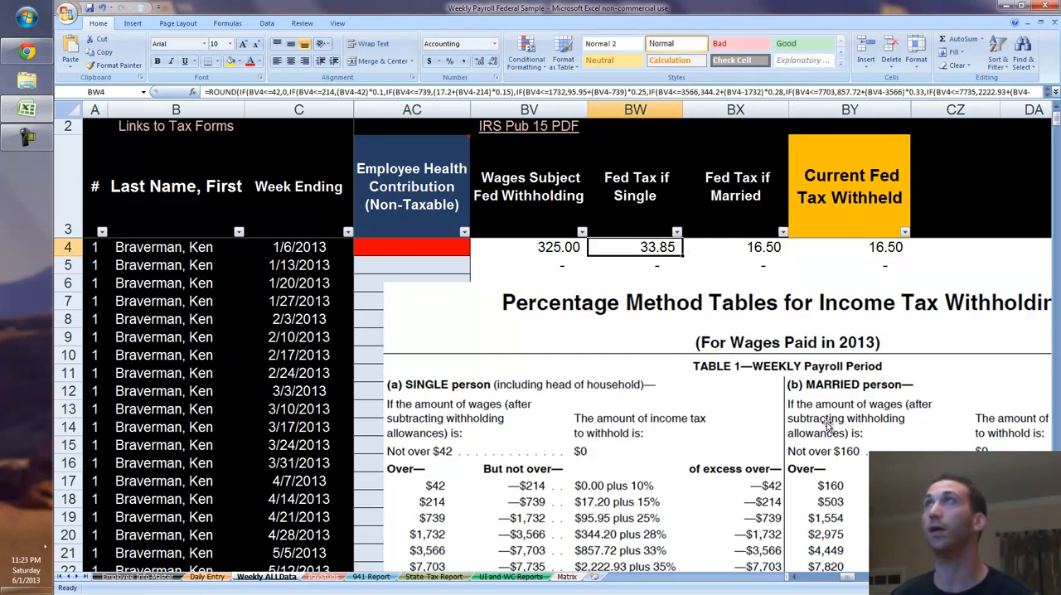
drag(824, 421, 584, 410)
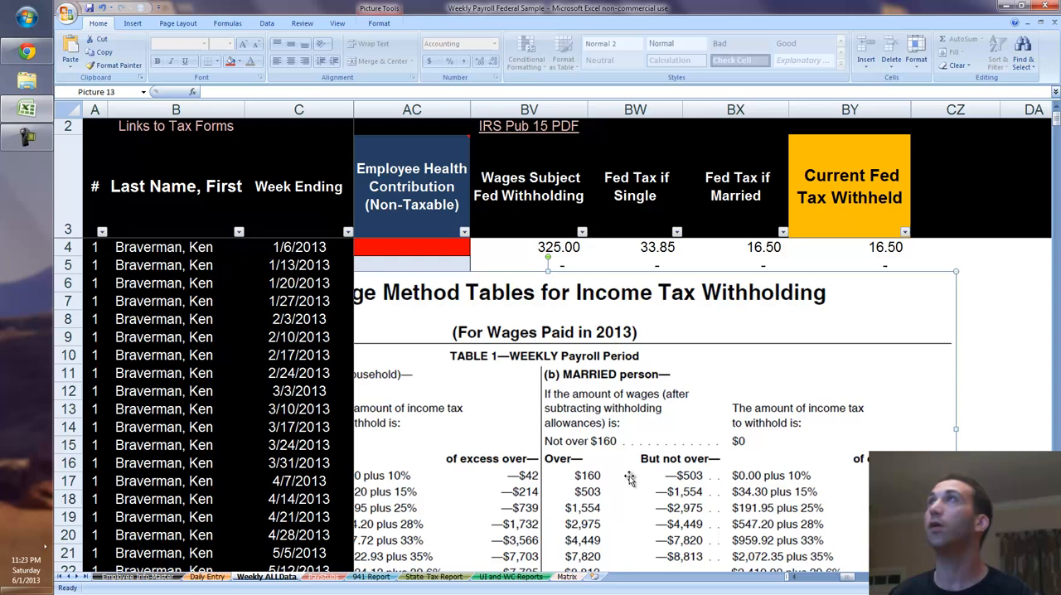
Inspect BX4's married Fed Tax formula (ROUND around IFs from $160) and close it unchanged at $16.50
click(724, 252)
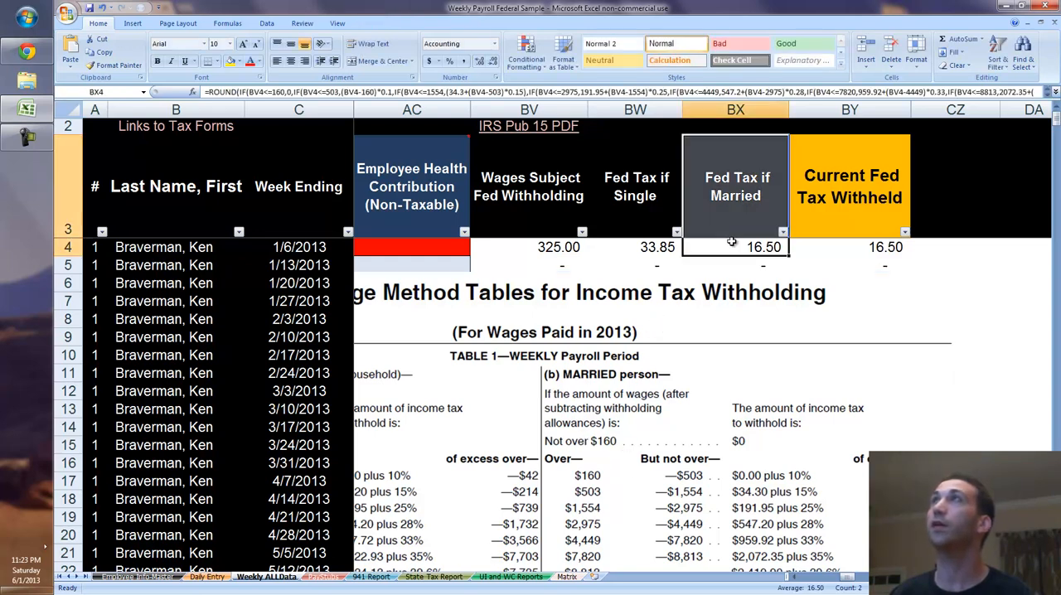
double_click(736, 247)
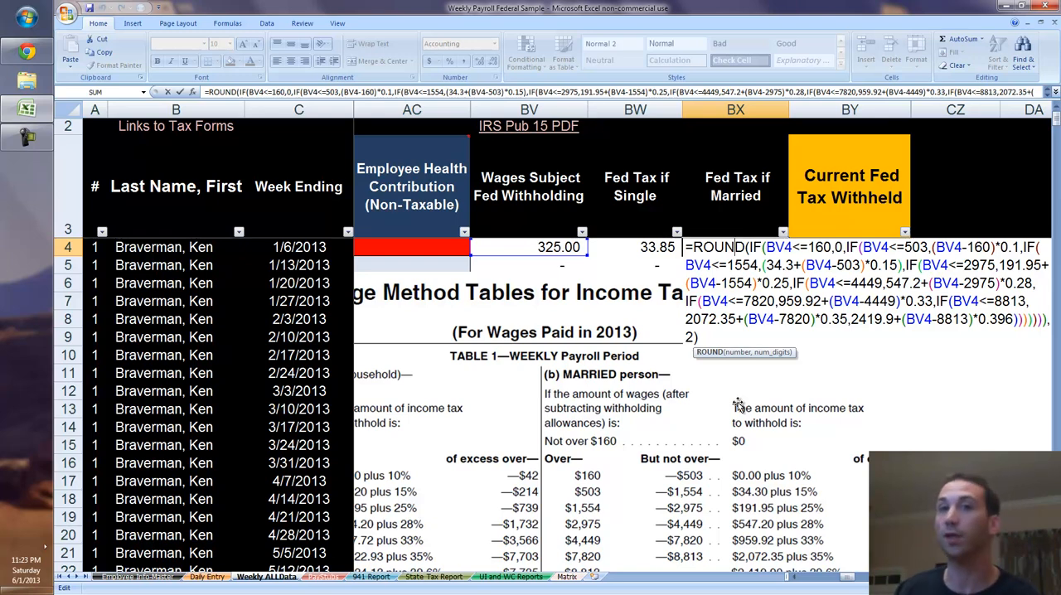
key(Return)
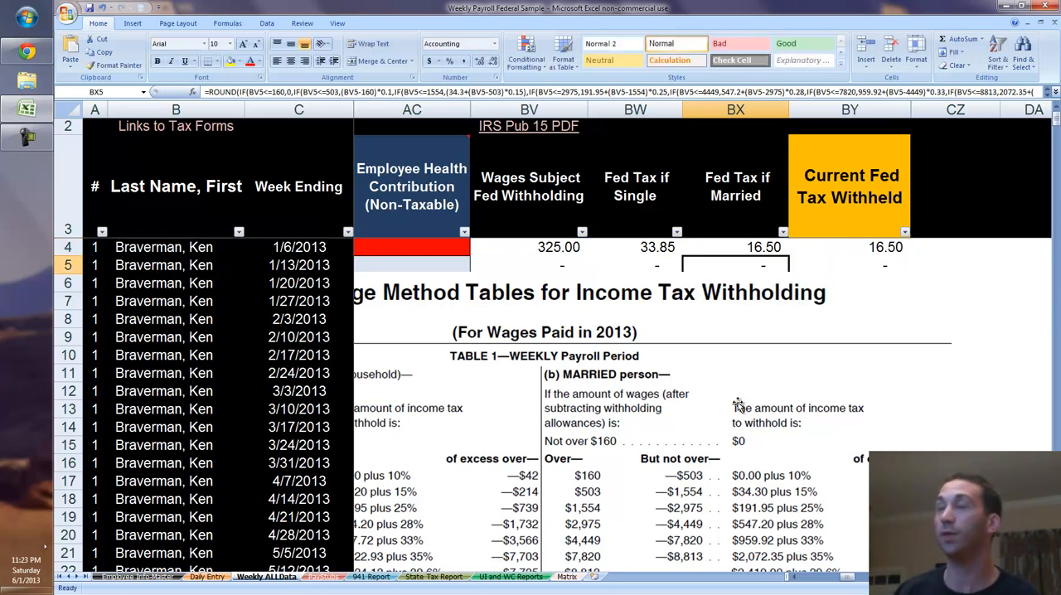
key(Up)
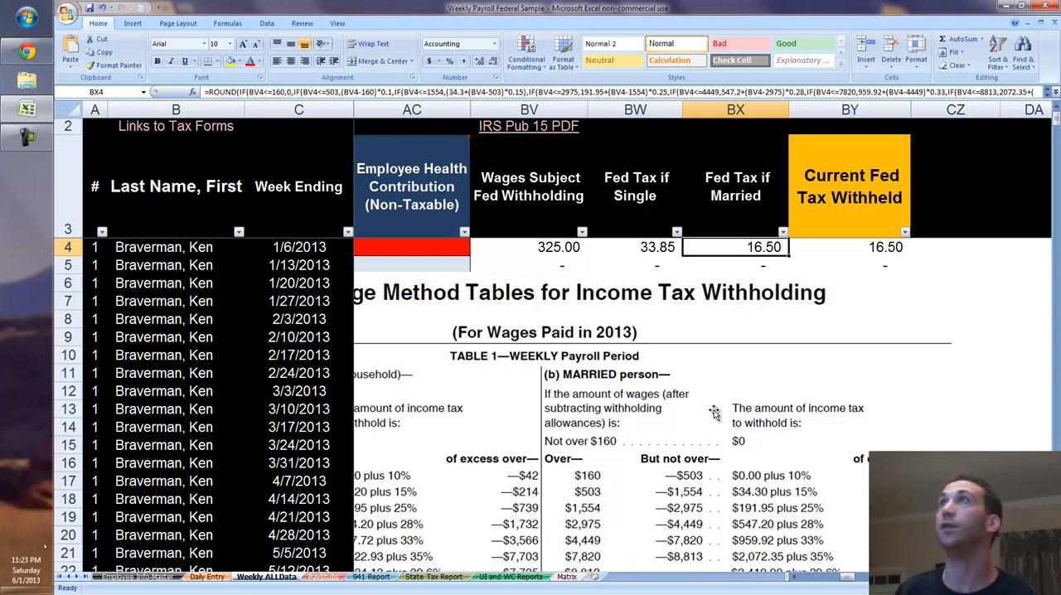
ctrl+scroll(149, 331, down, 4)
ctrl+scroll(171, 374, down, 3)
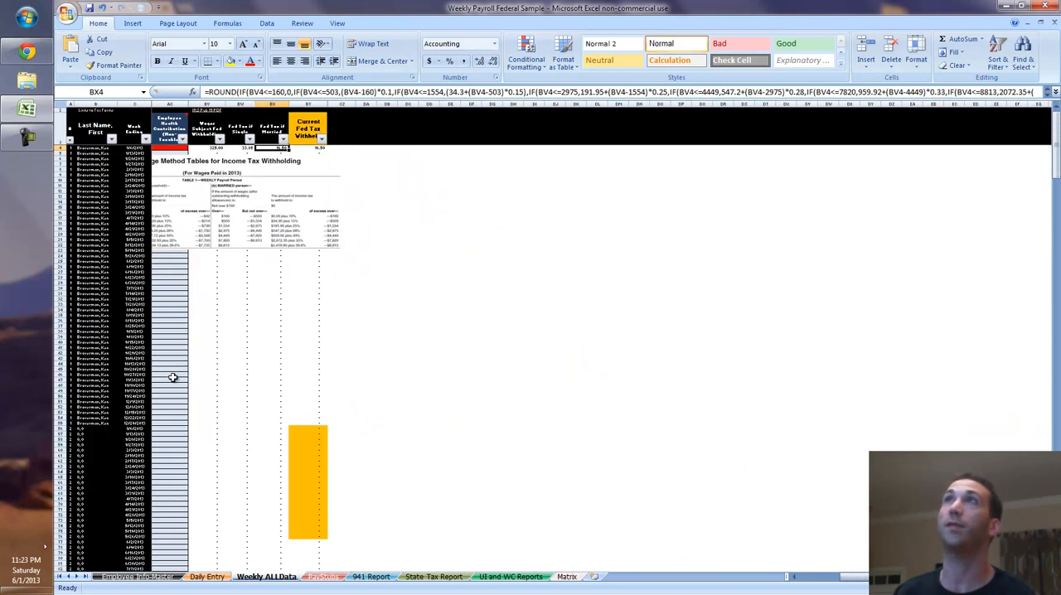
Reposition the tax table picture and override Current Fed Tax Withheld in BY4 to 20.00
click(240, 233)
drag(240, 233, 296, 293)
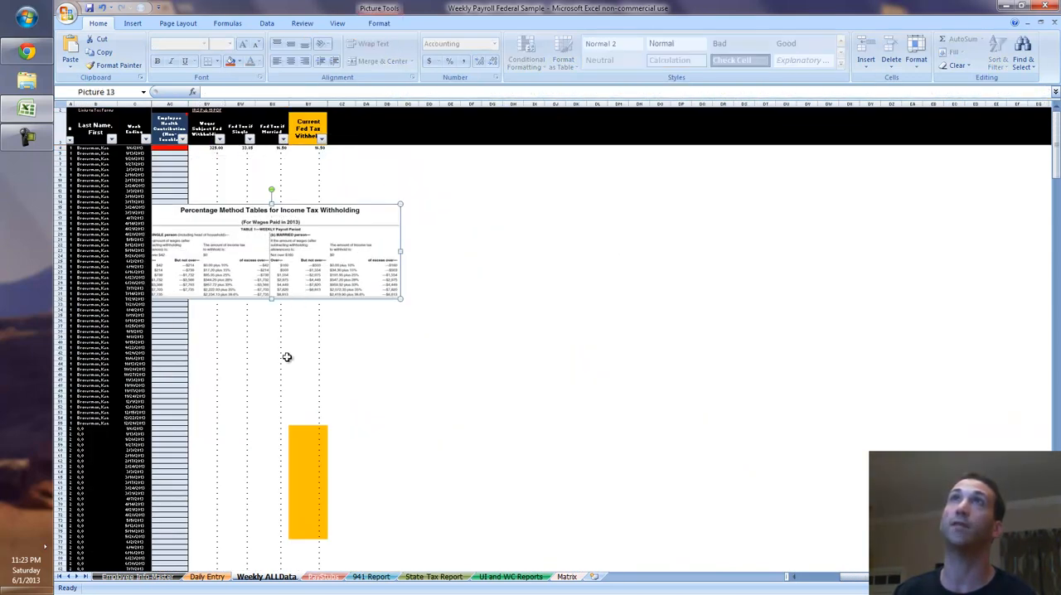
ctrl+scroll(287, 358, up, 2)
ctrl+scroll(426, 414, up, 1)
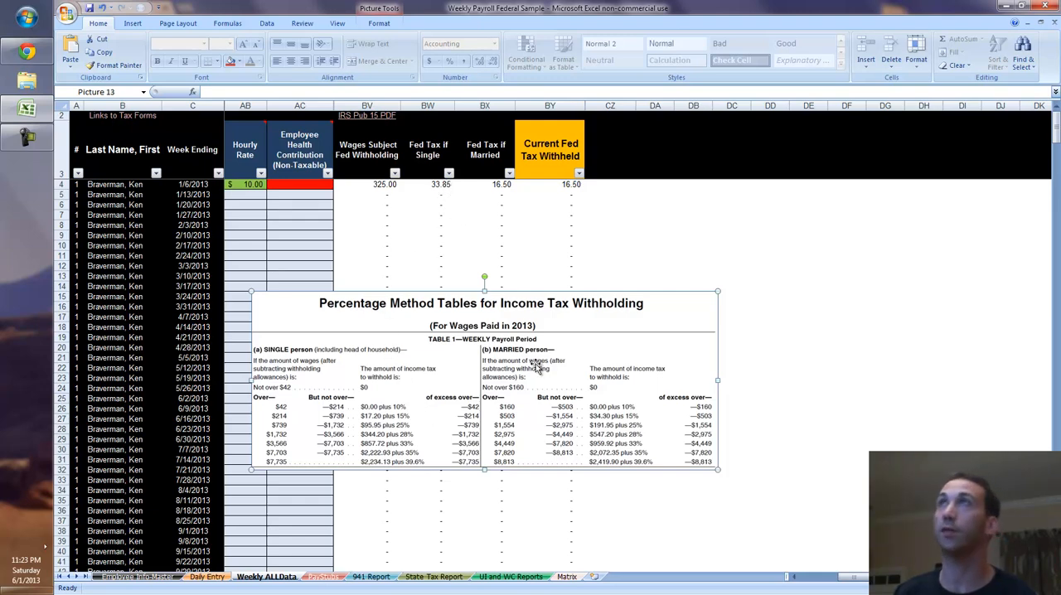
drag(536, 362, 490, 336)
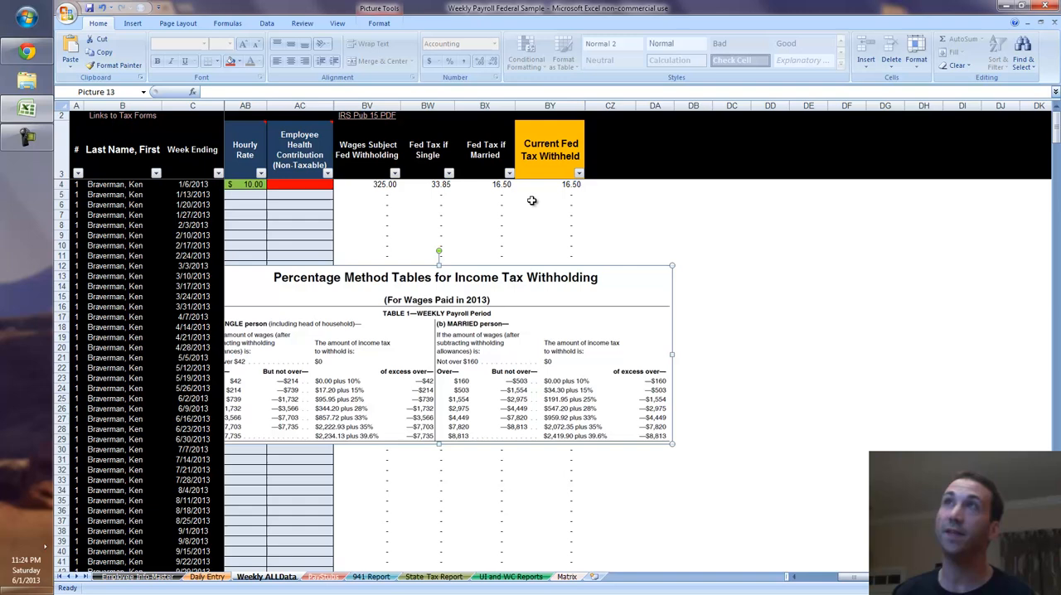
click(559, 214)
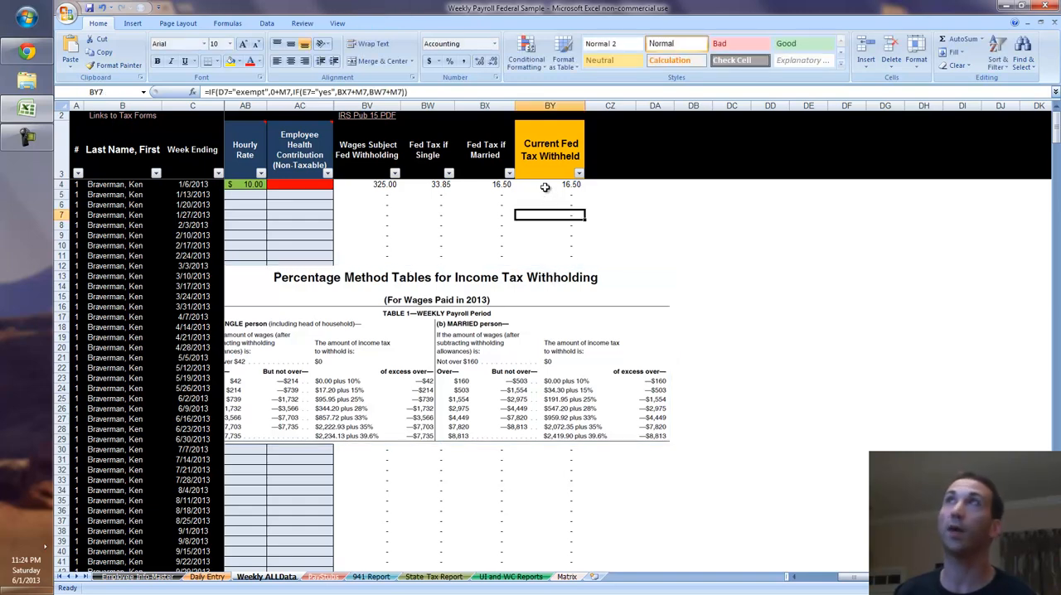
click(547, 184)
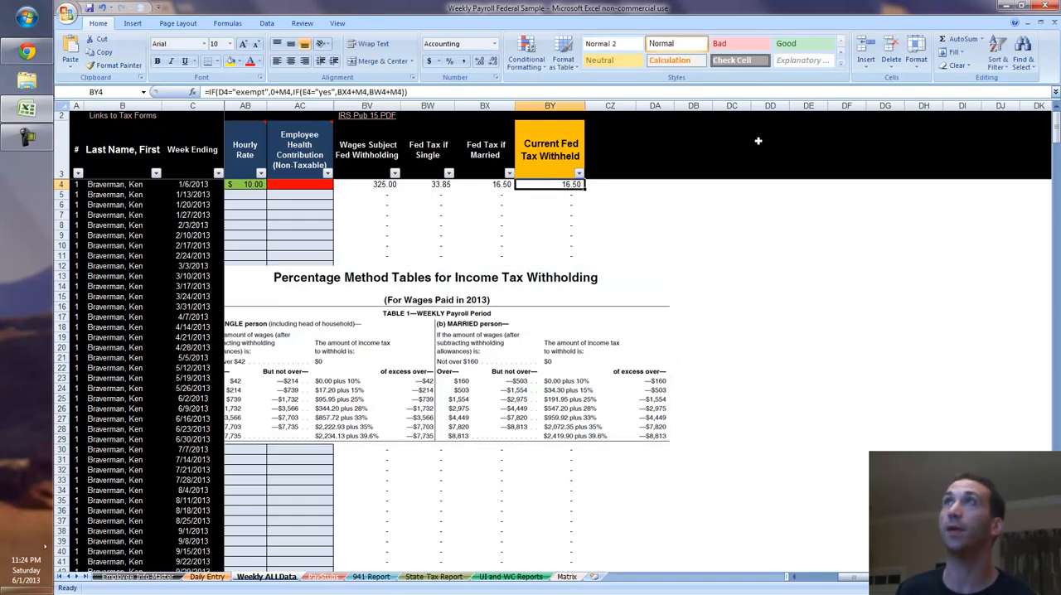
text(20)
key(Return)
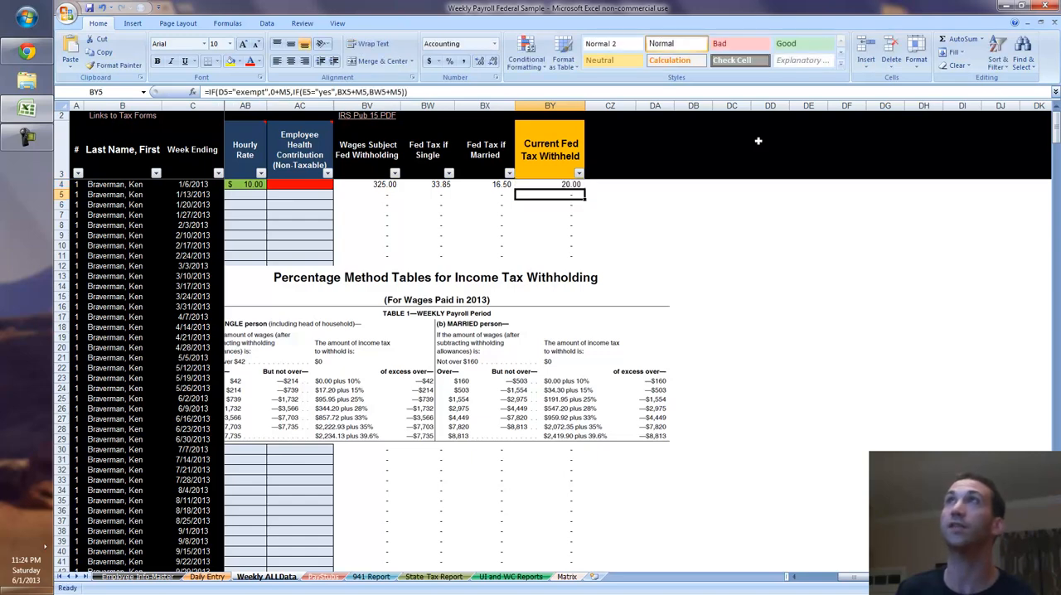
Check on the PayStubs sheet that FED TAX now reads 20.00
click(324, 577)
click(255, 458)
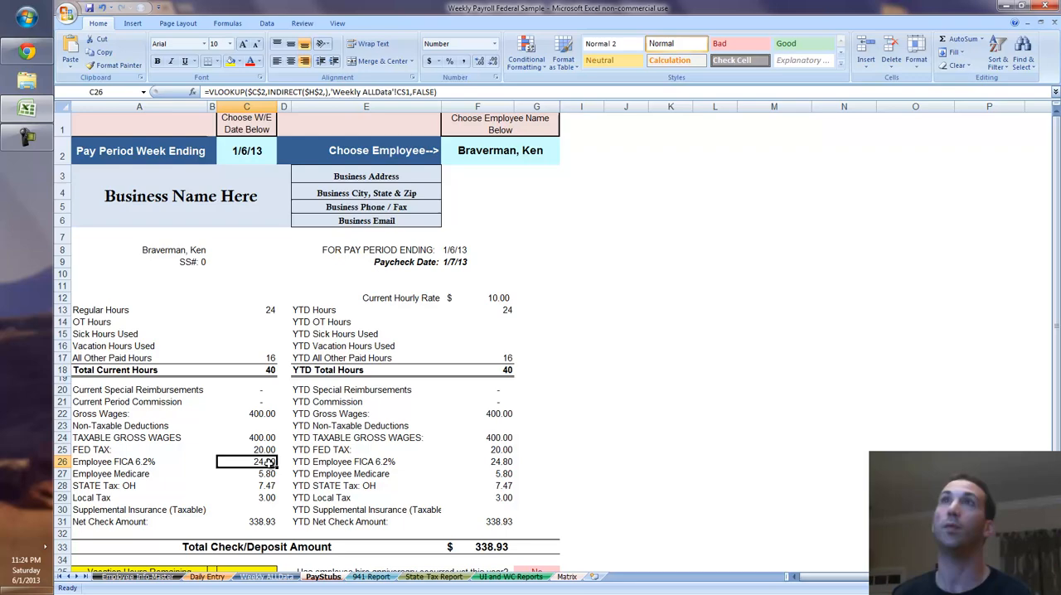
ctrl+scroll(270, 465, up, 4)
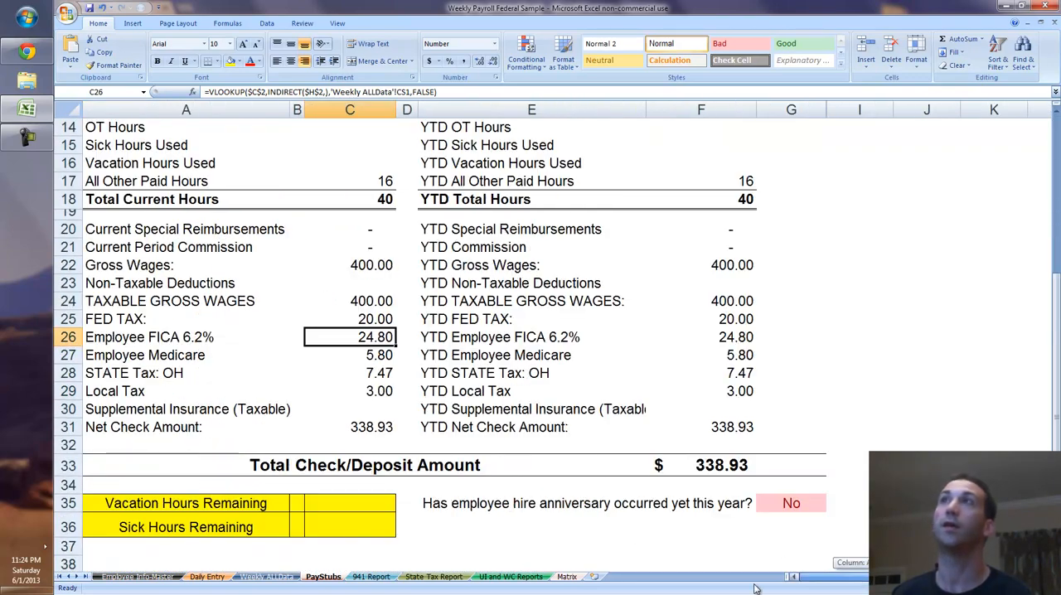
click(367, 320)
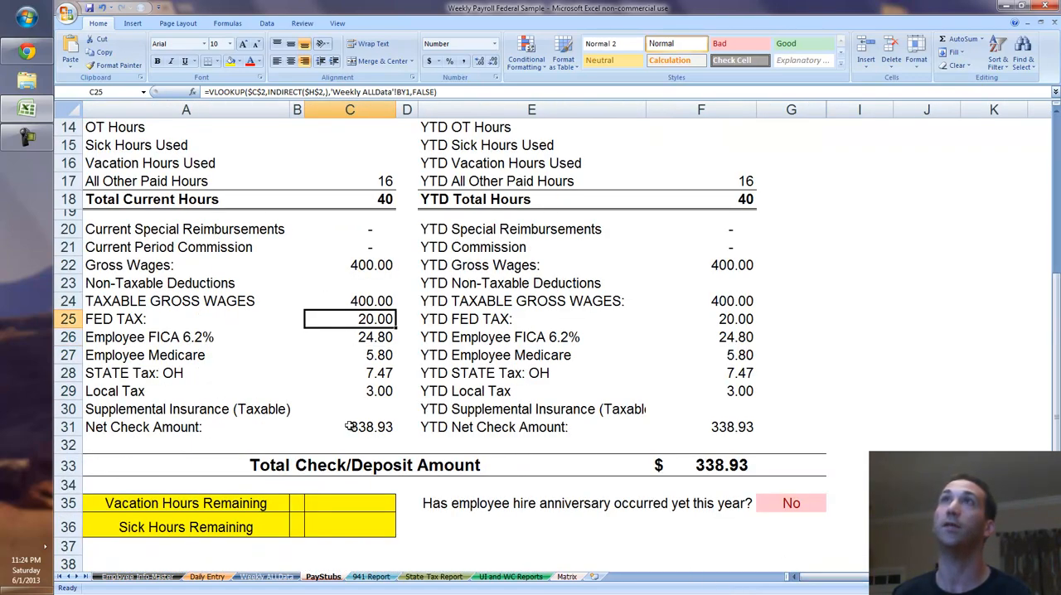
Refresh the 941 Report pivot table so Federal Tax Withheld shows 20.00 and Total 941 Tax Due 81.20
click(370, 577)
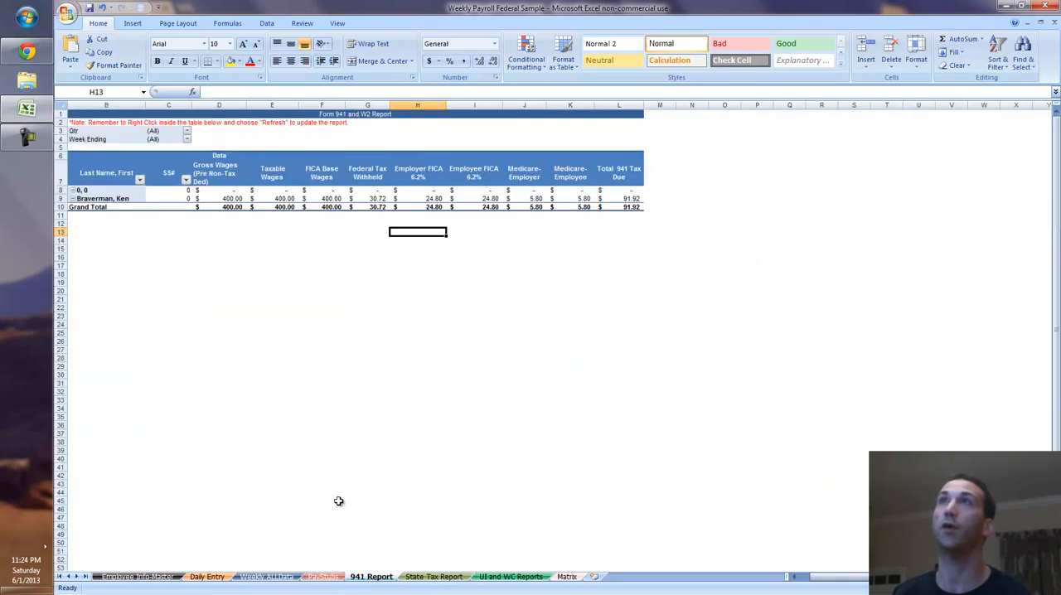
right_click(262, 193)
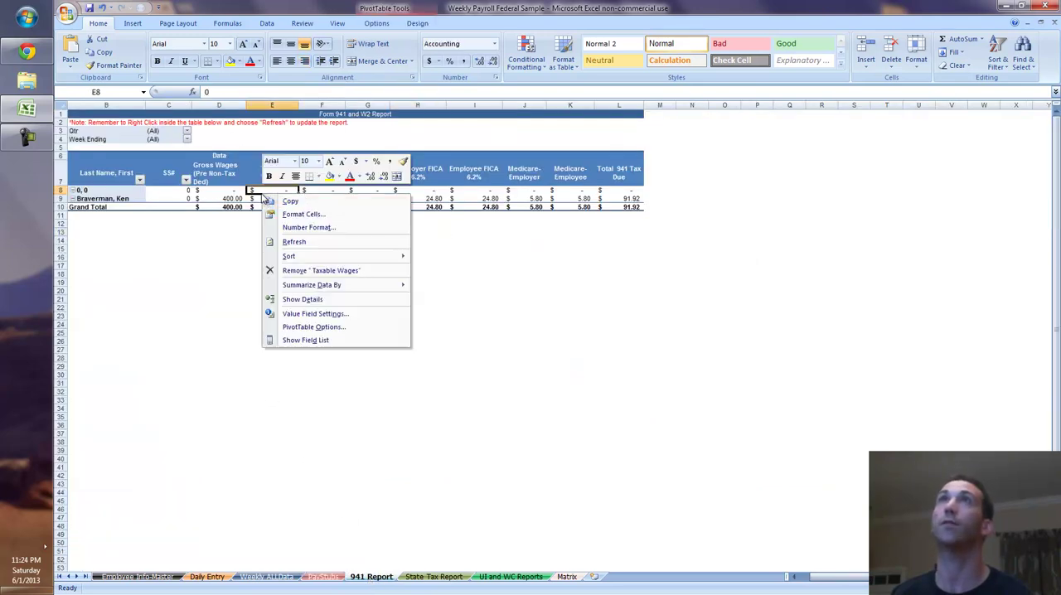
click(301, 241)
click(372, 199)
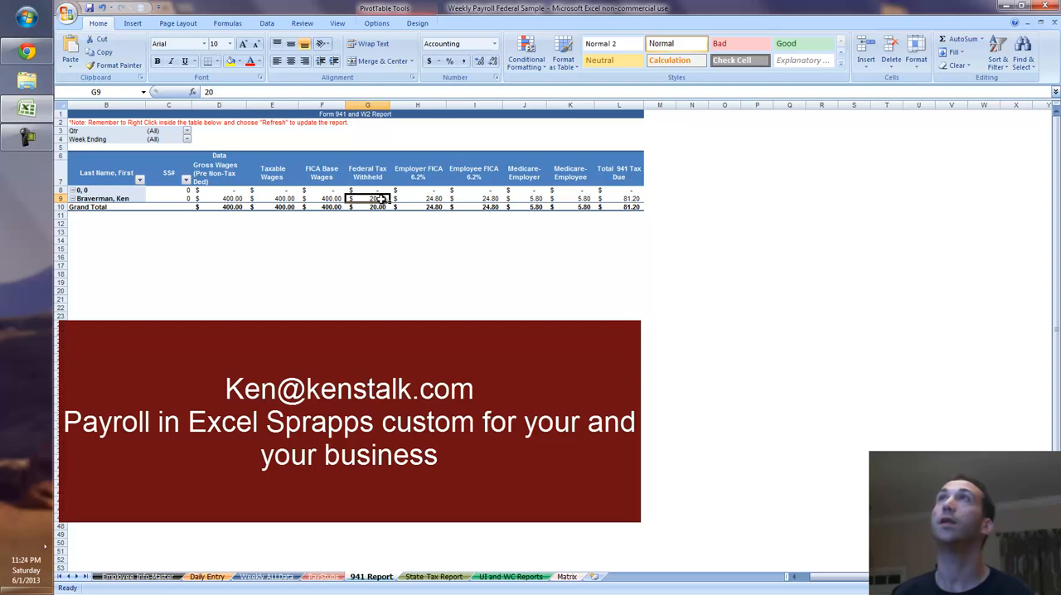
scroll(398, 240, up, 3)
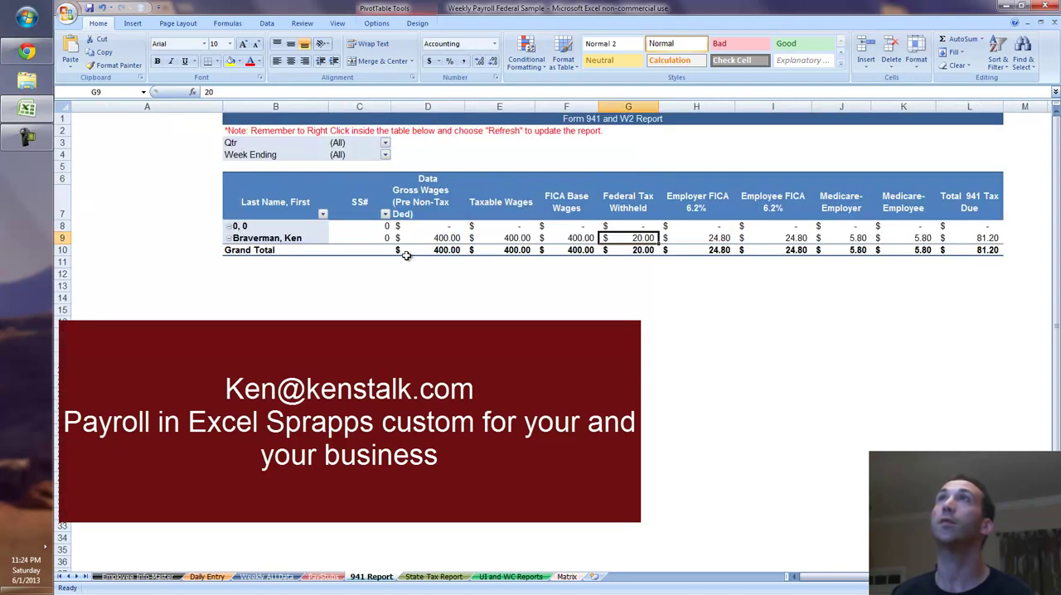
Return through PayStubs to the Weekly ALLData sheet
click(316, 577)
click(279, 576)
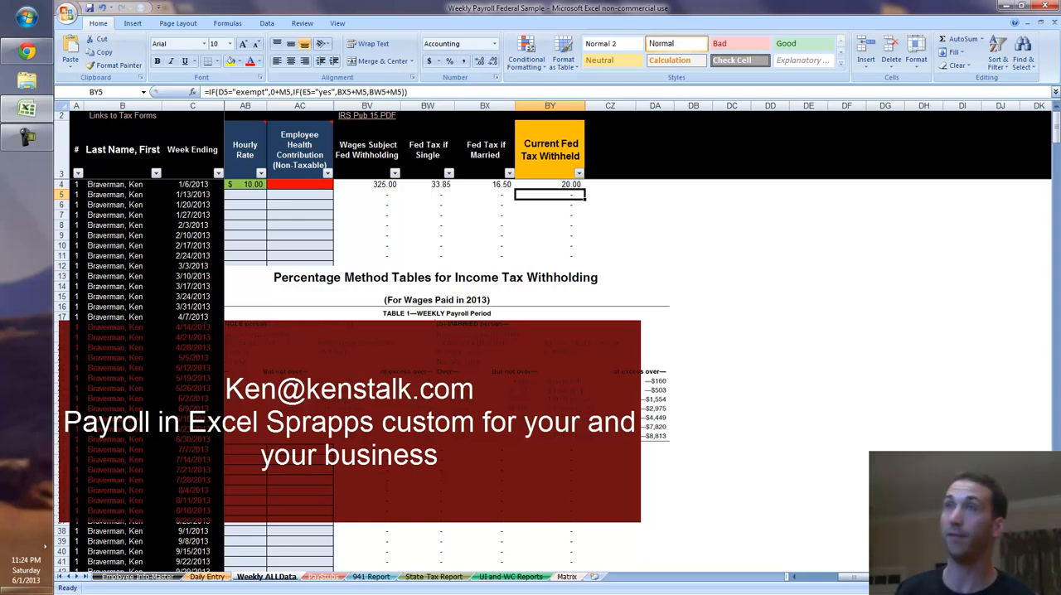
drag(854, 578, 833, 577)
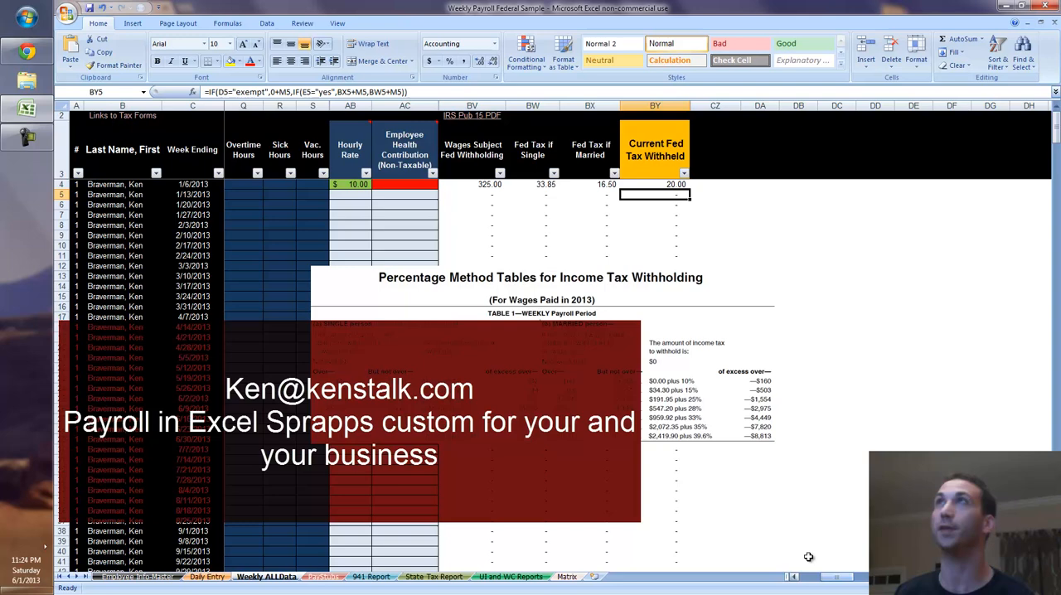